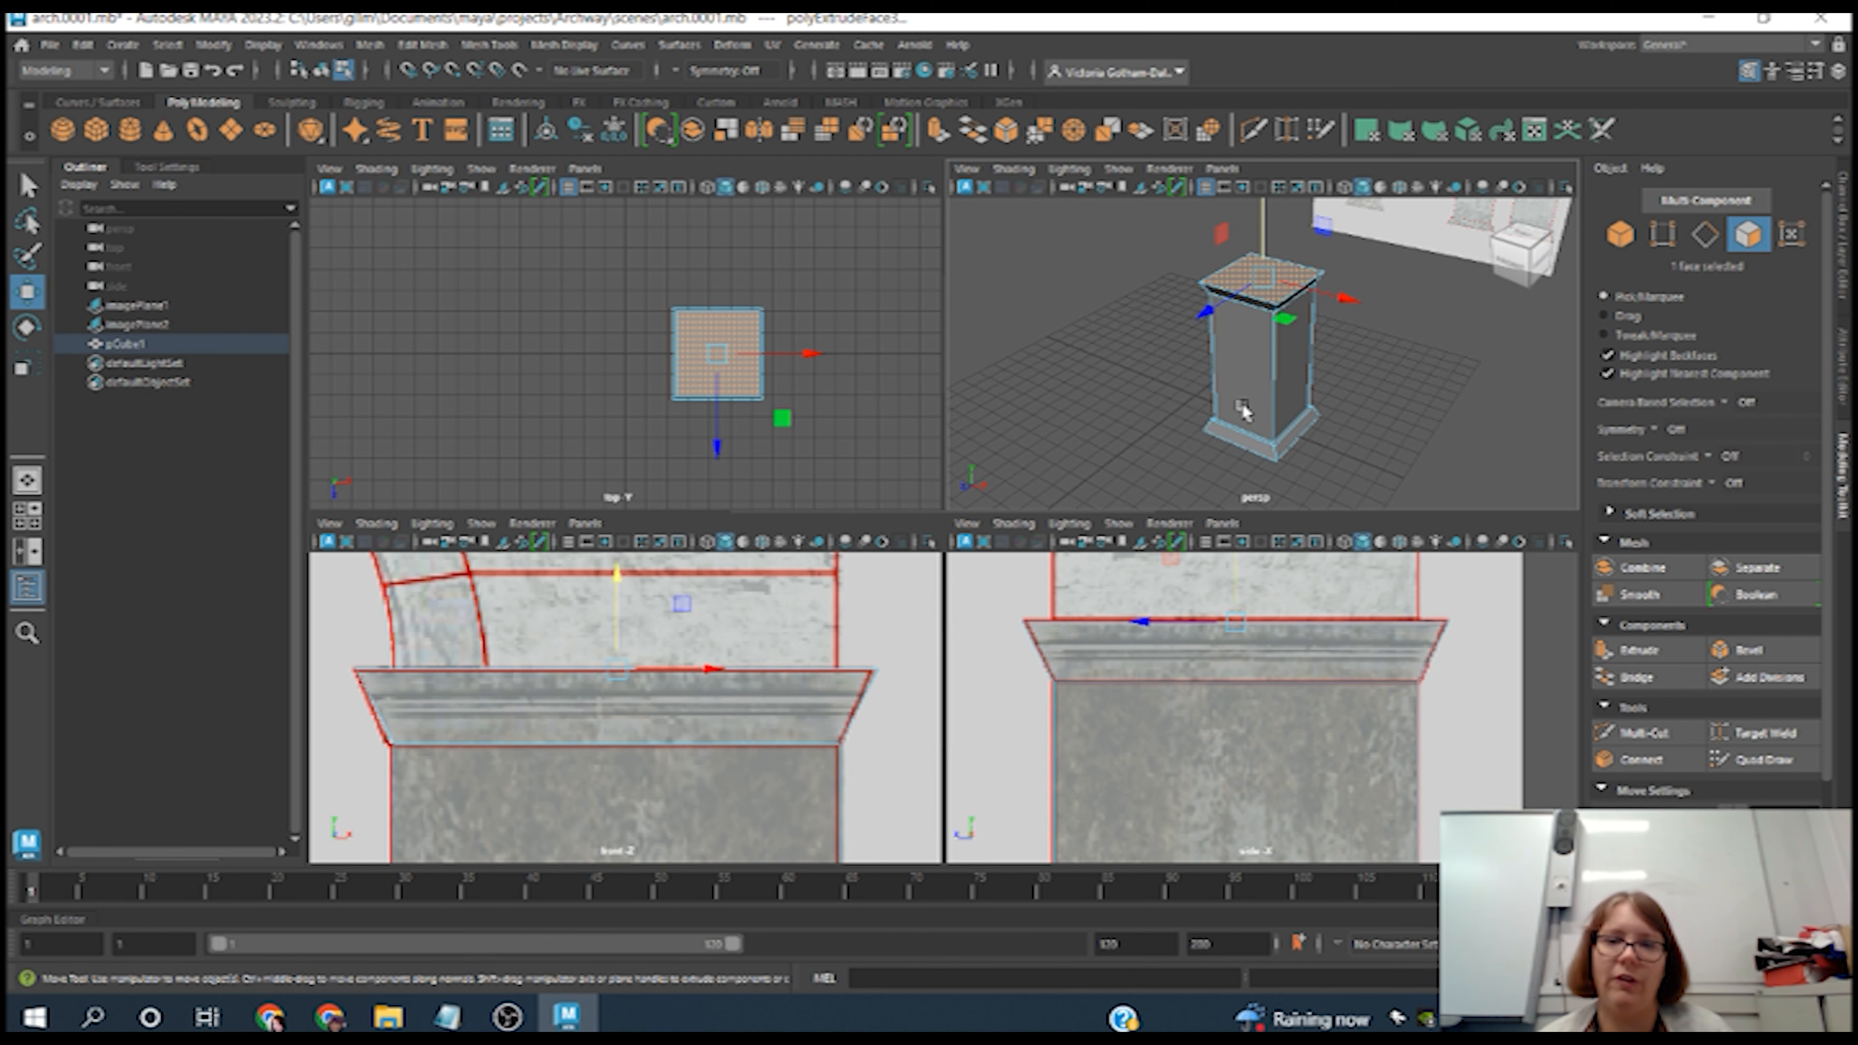
- Extrude the capital's top face slightly upward and scale the new face inward evenly to taper the rim
alt+drag(1159, 396, 1141, 450)
key(w)
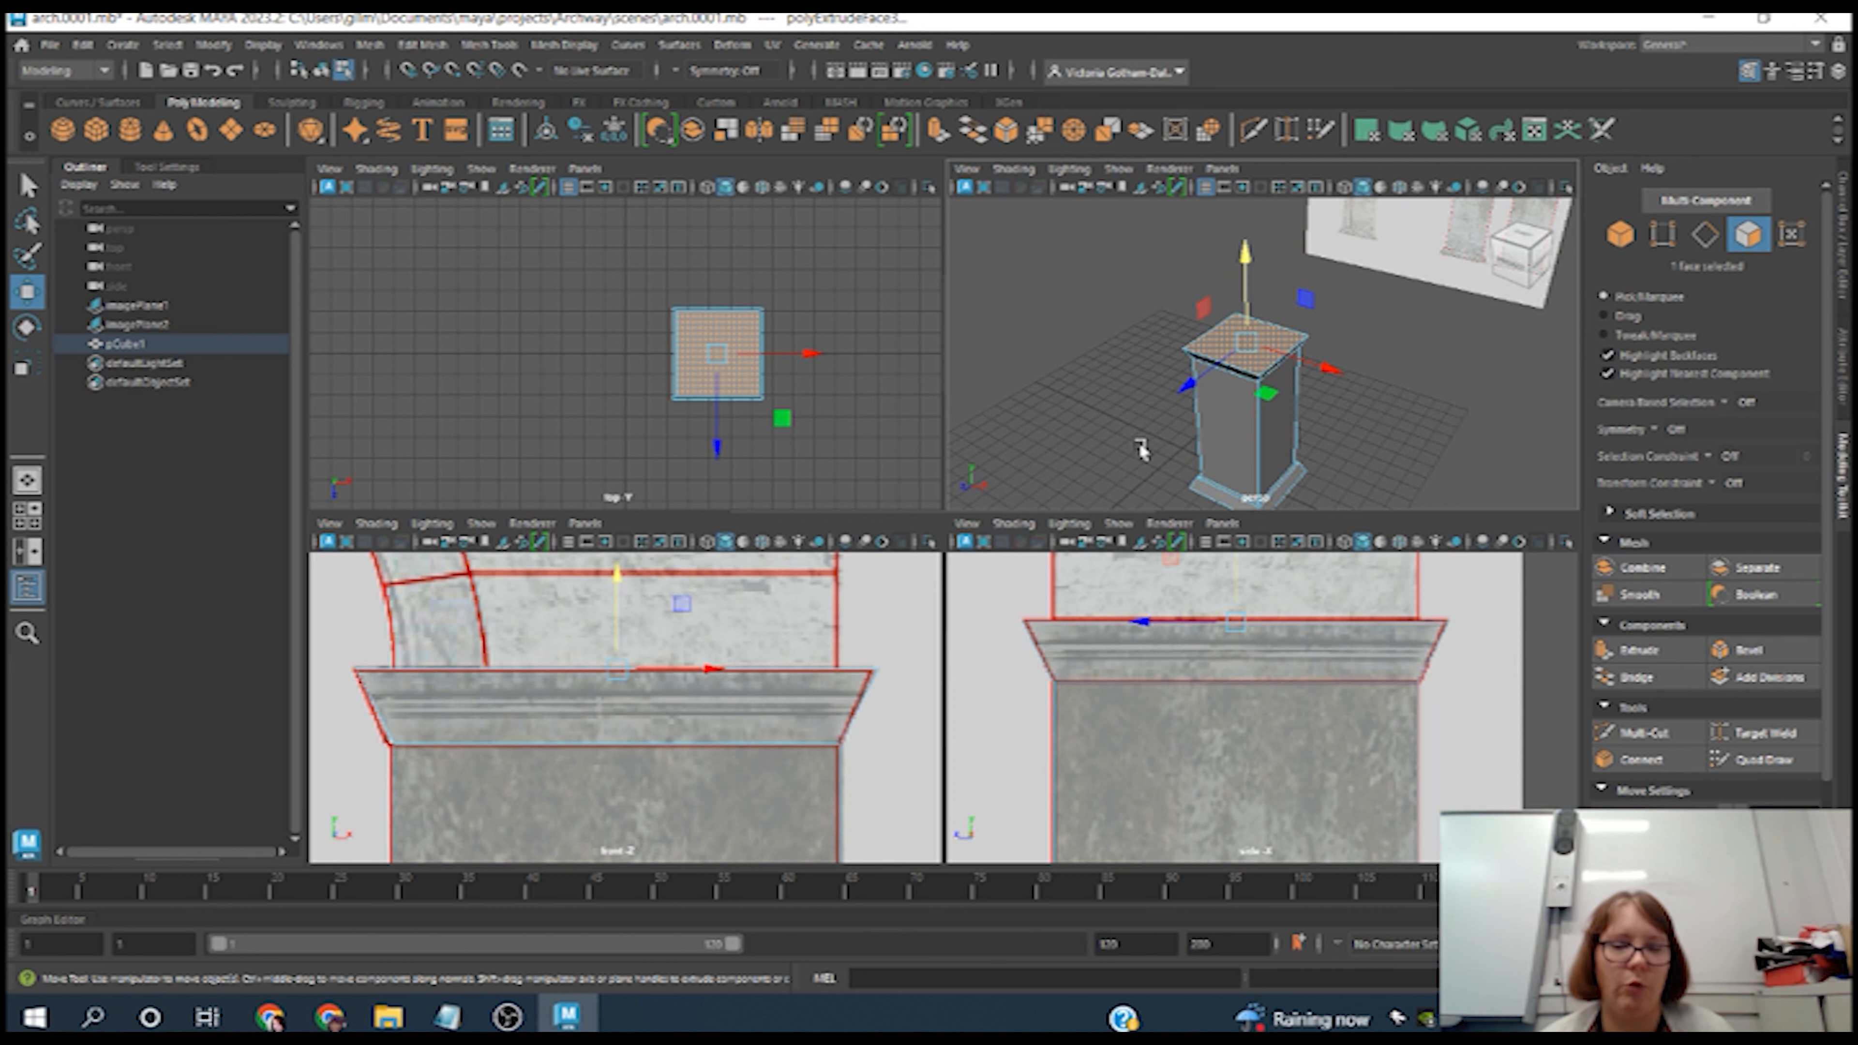
shift+drag(1250, 262, 1248, 258)
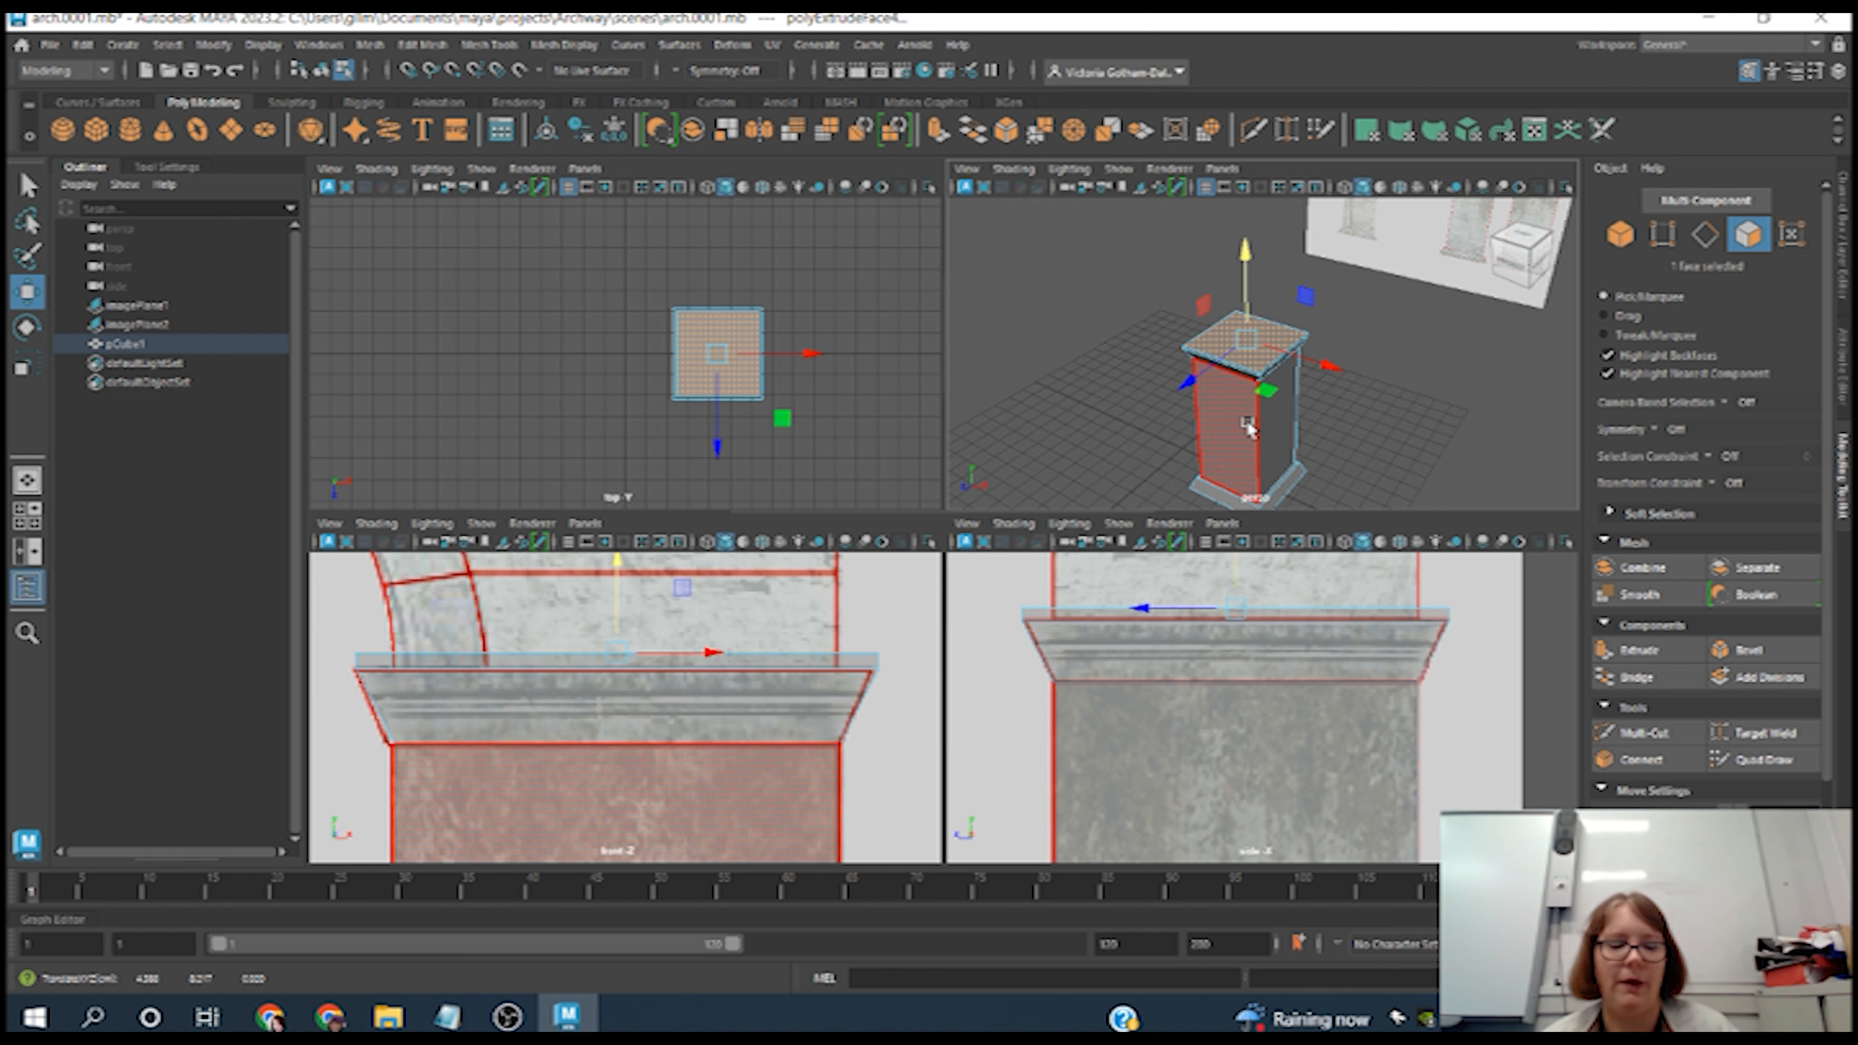
key(e)
key(r)
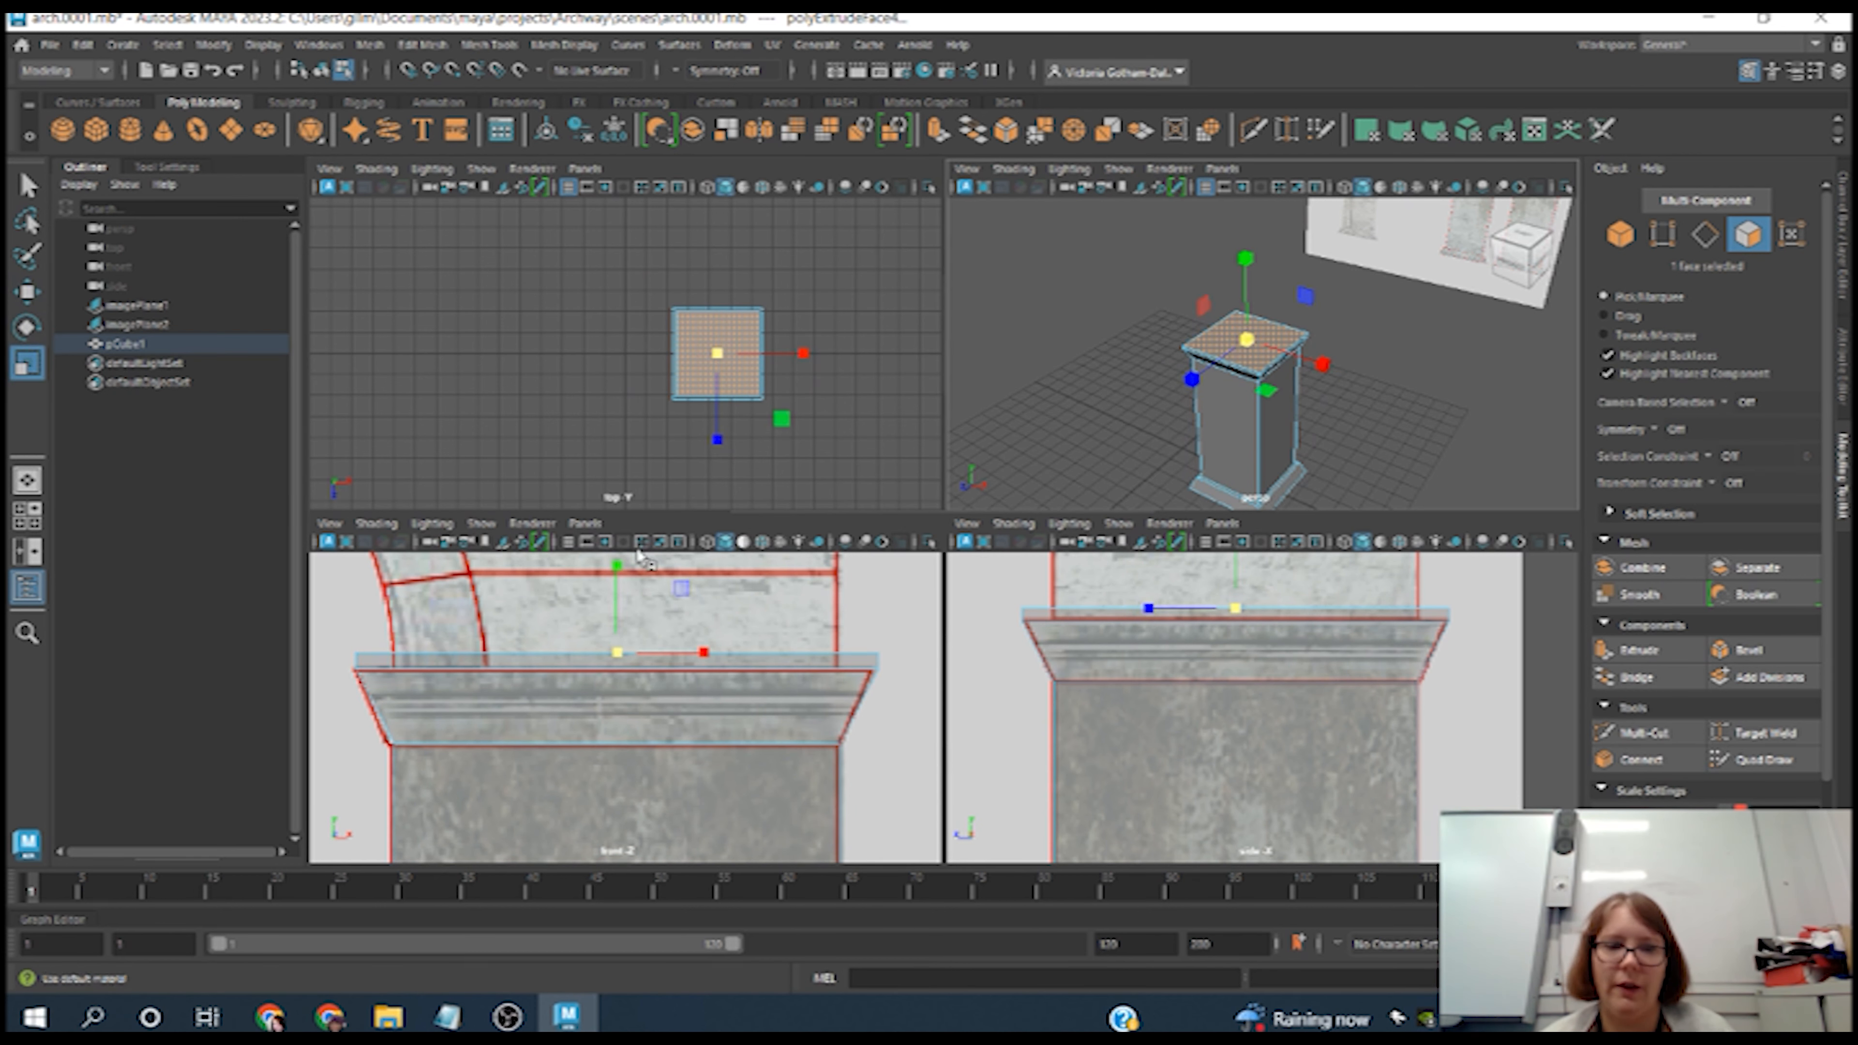
drag(618, 657, 561, 684)
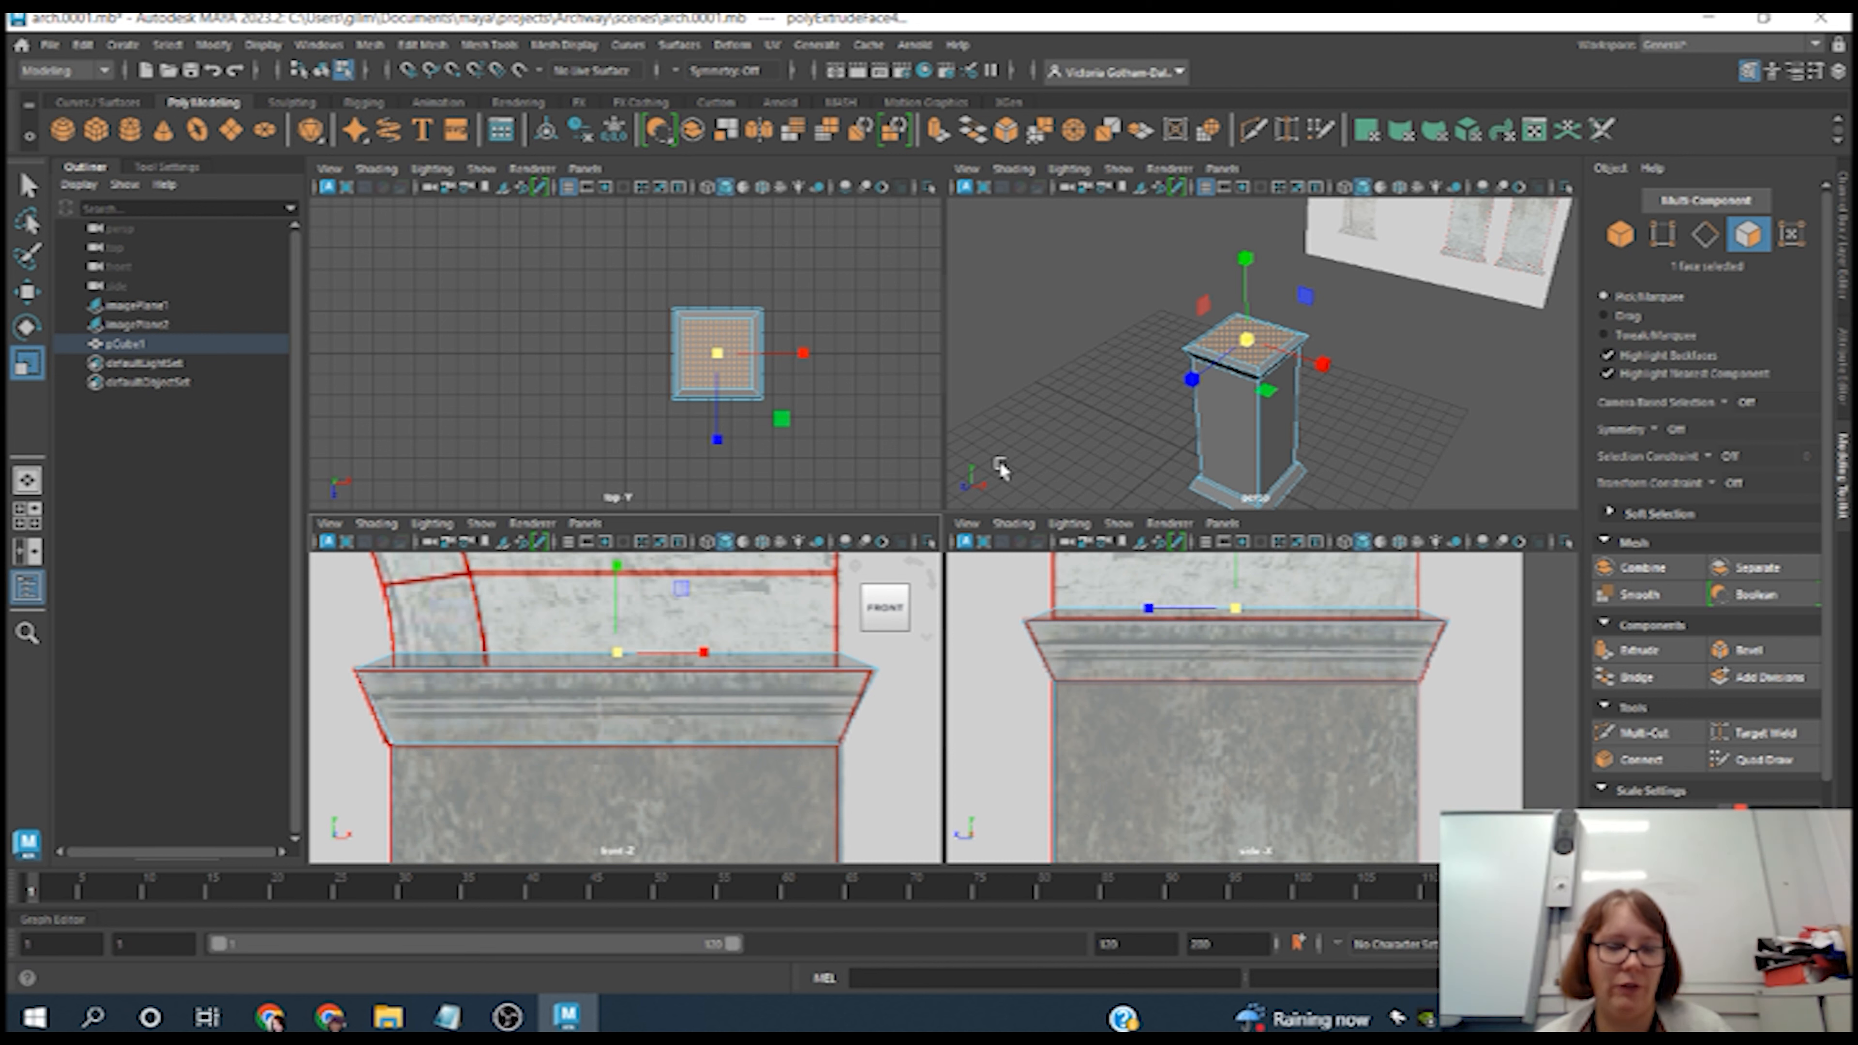
click(23, 300)
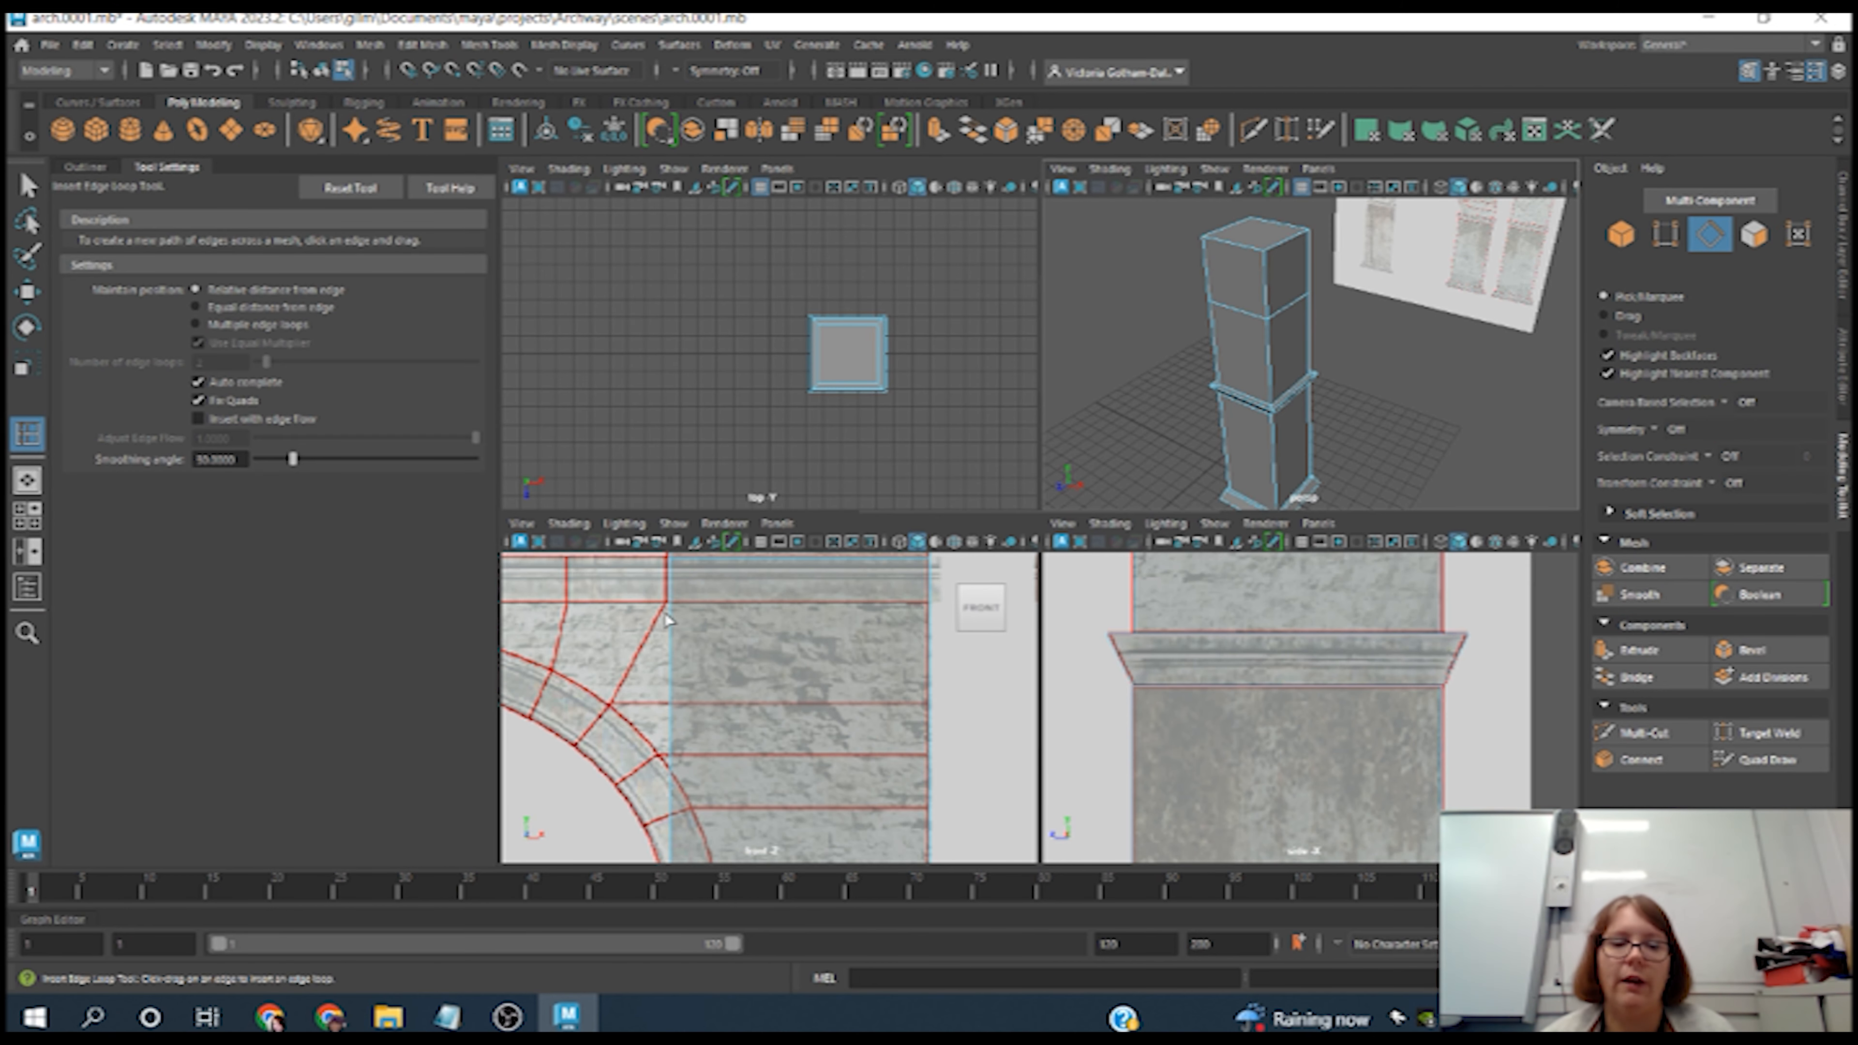
- Insert edge loops around the upper pillar at the cornice's lower line and the first two horizontal guide lines below it
drag(671, 618, 674, 600)
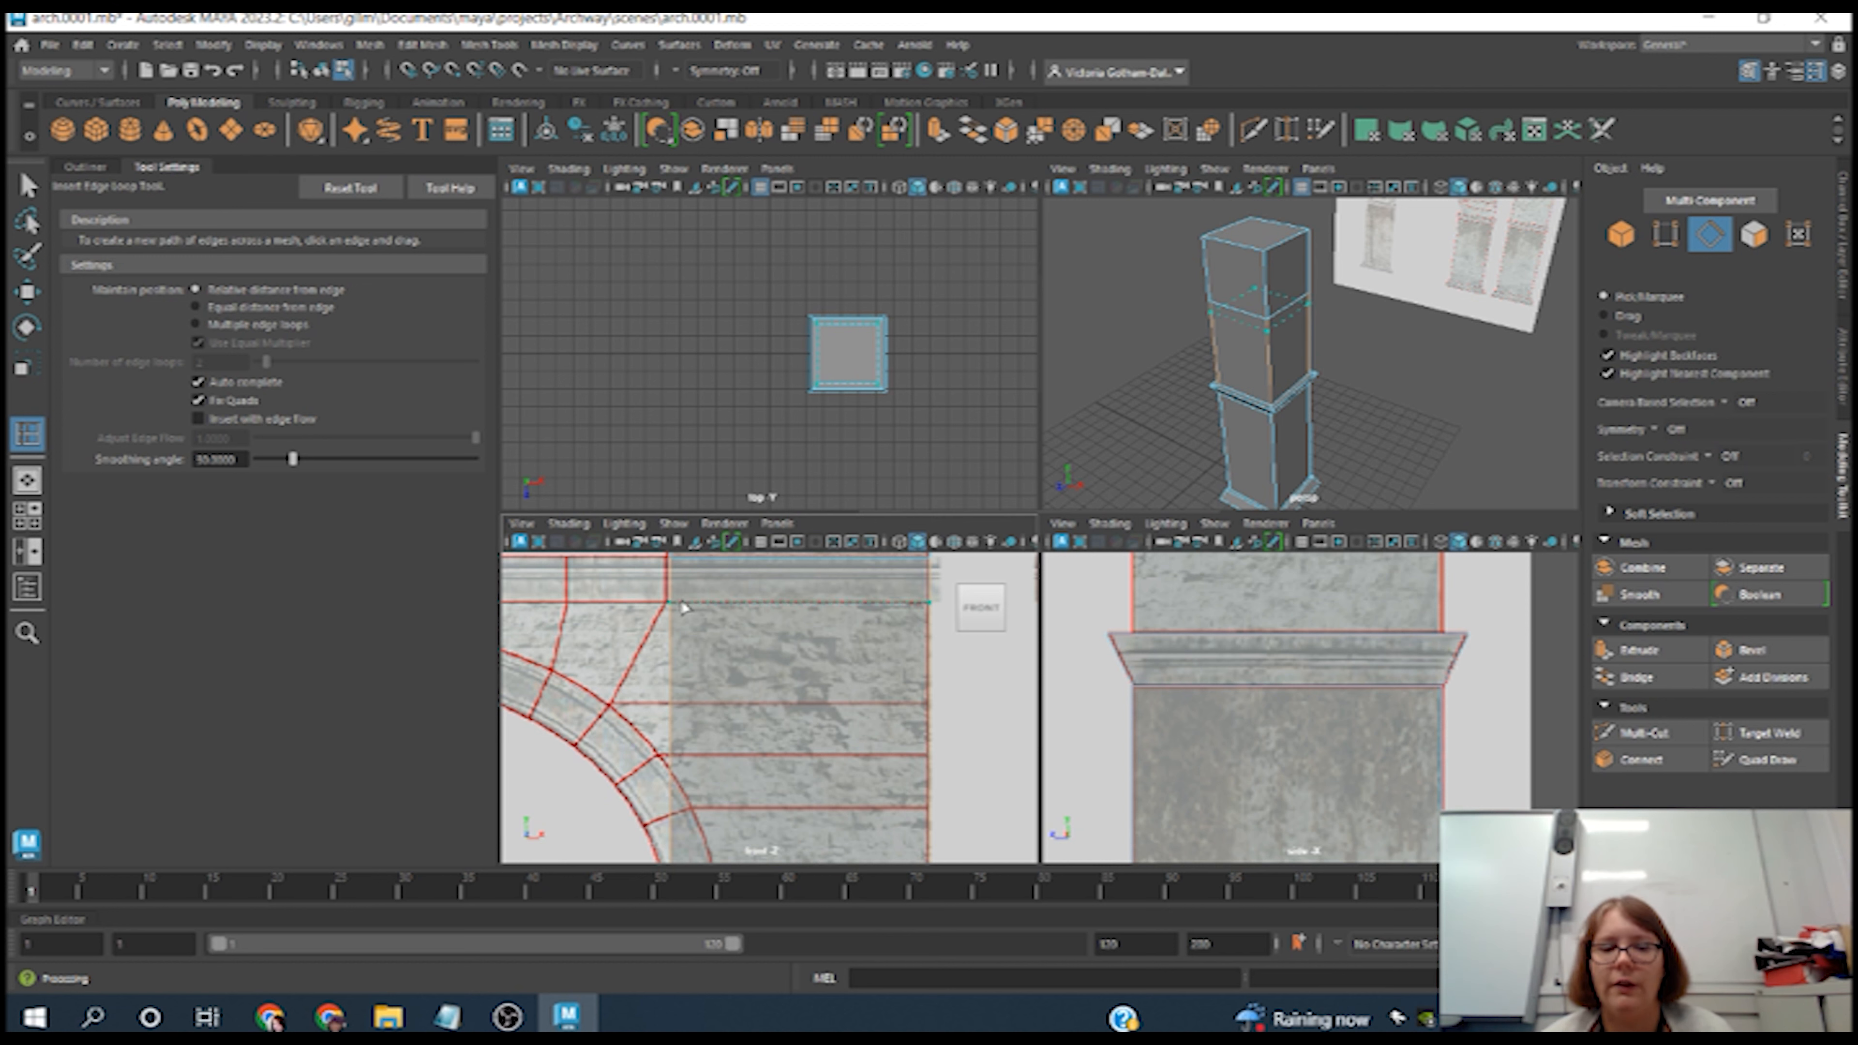
drag(686, 606, 685, 606)
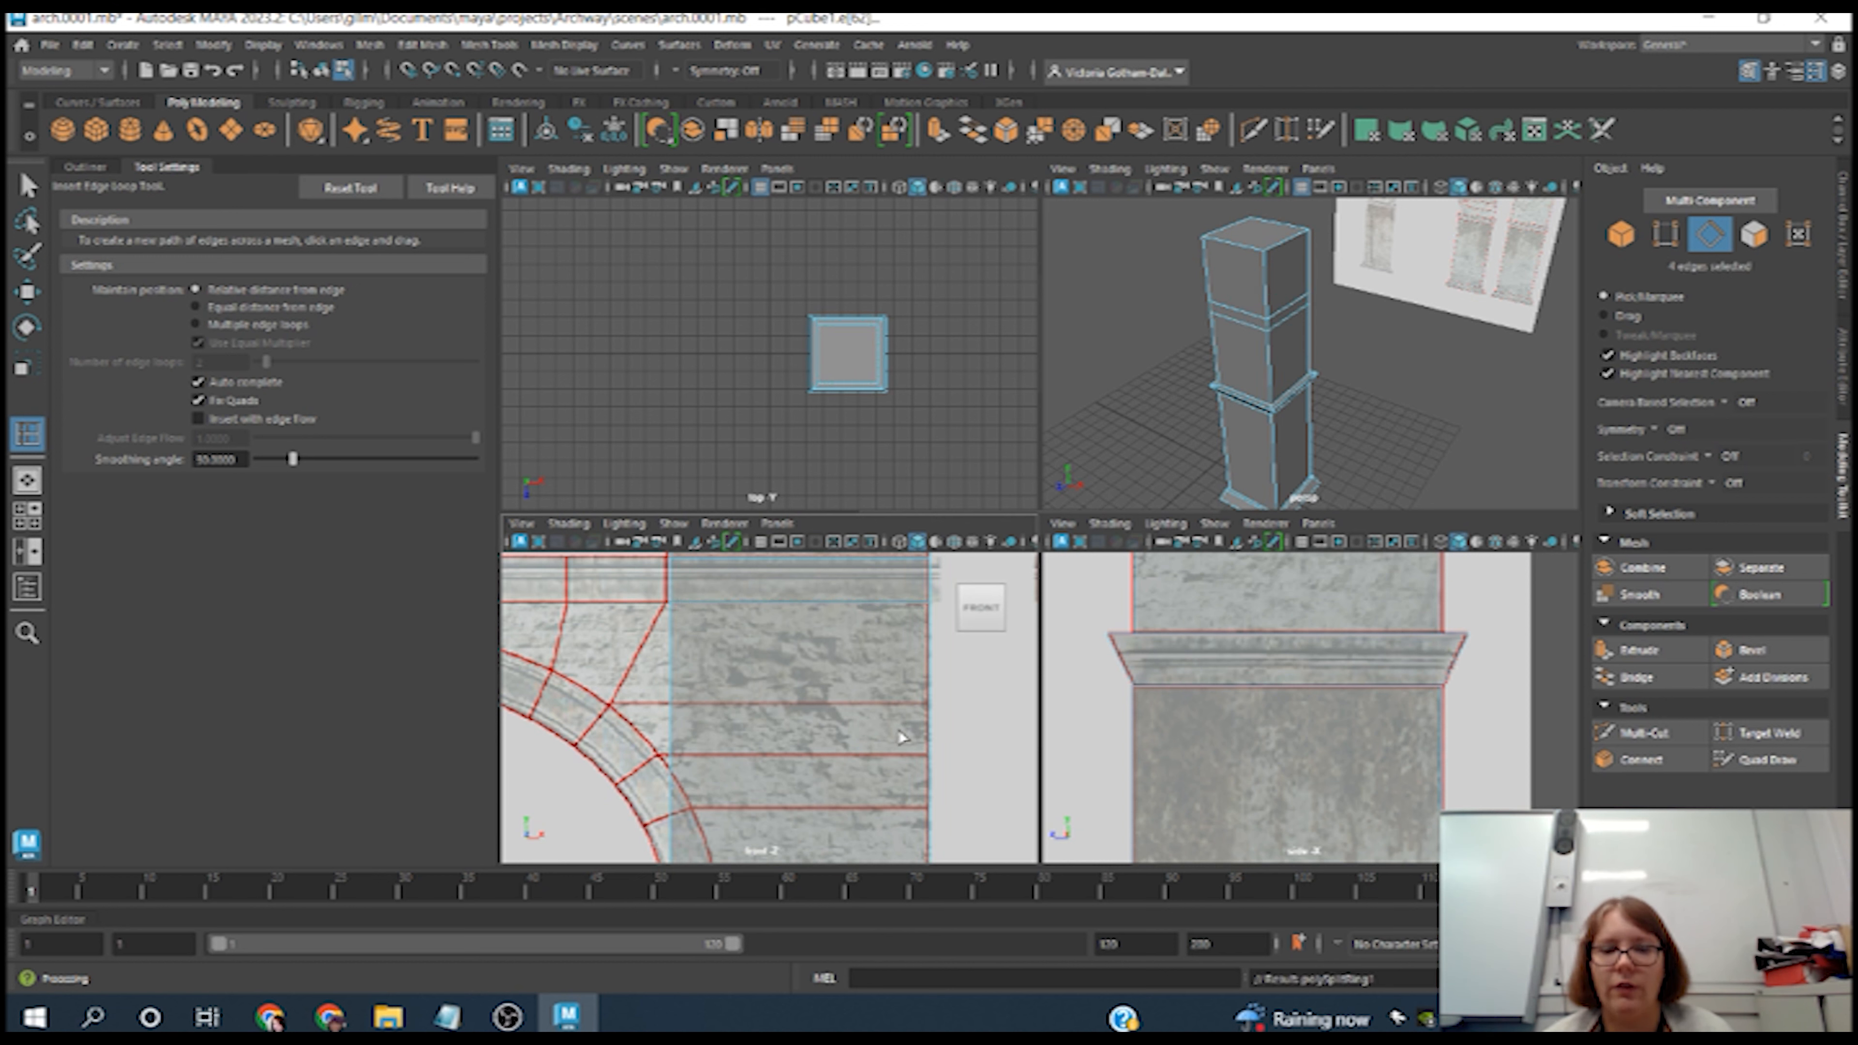
key(space)
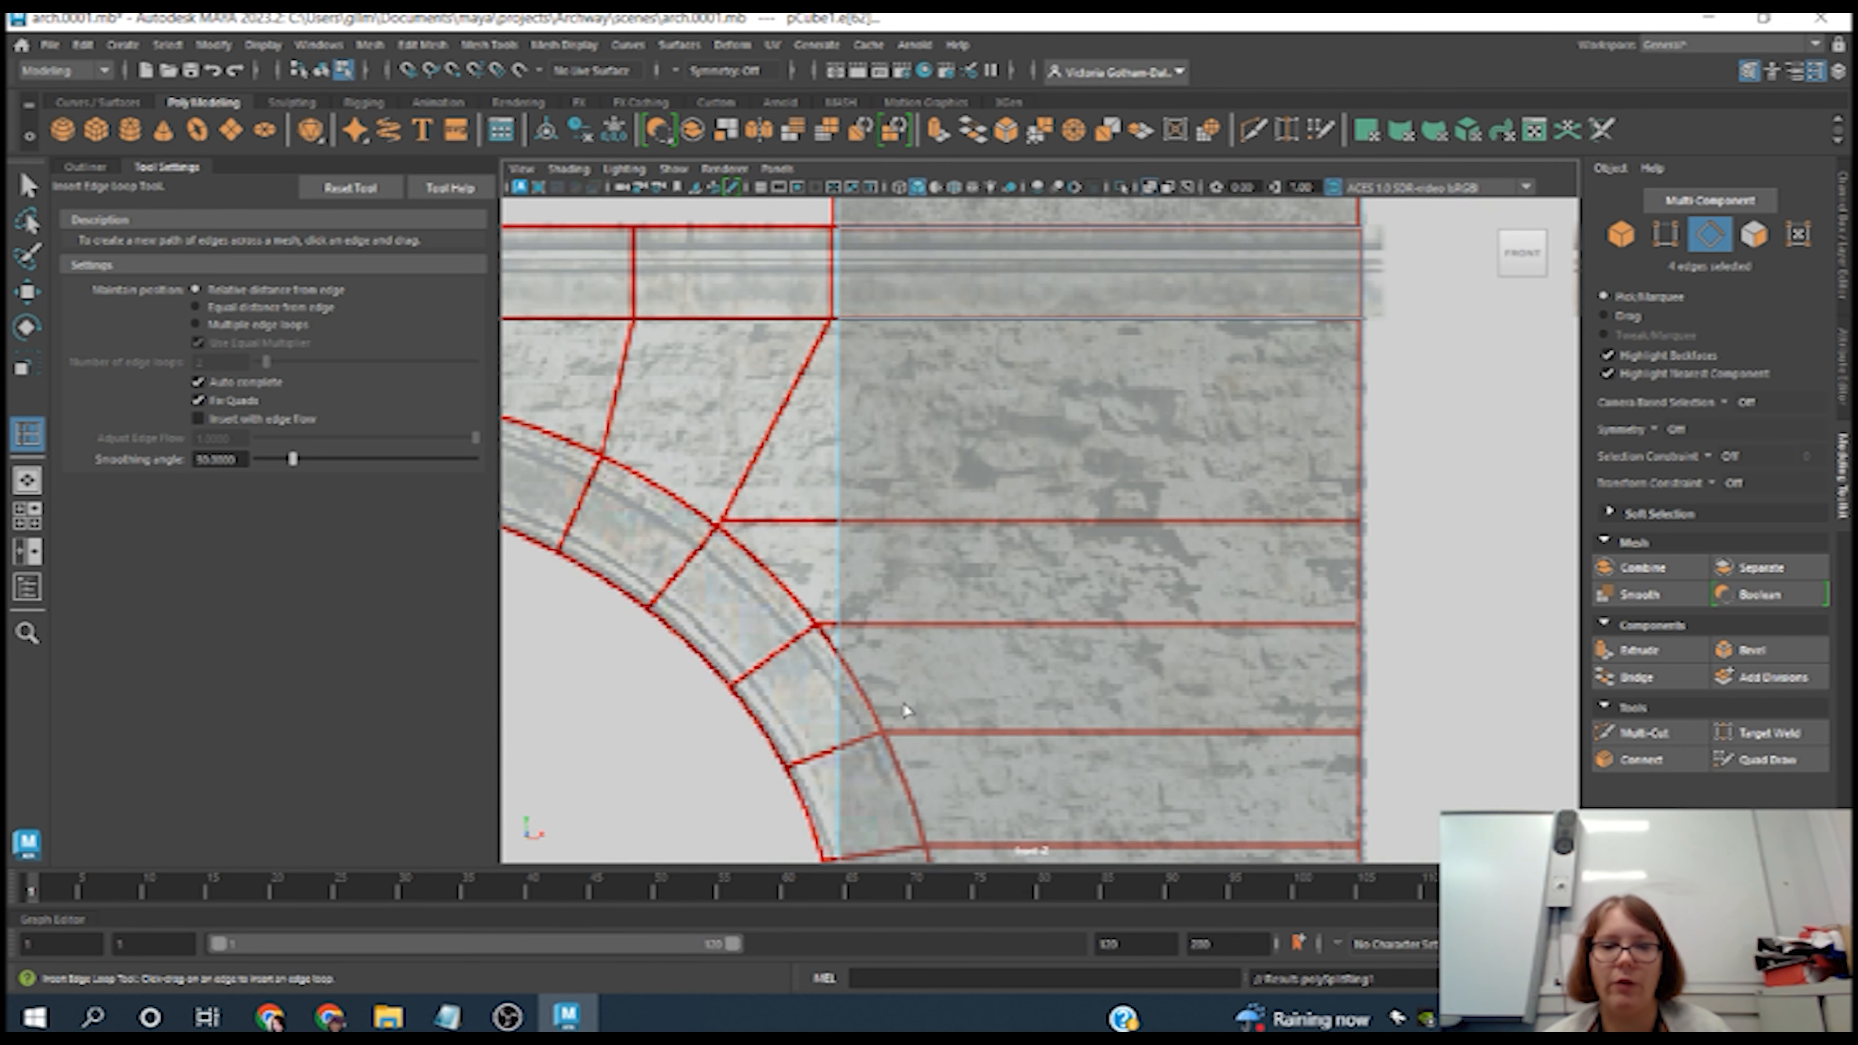
click(842, 526)
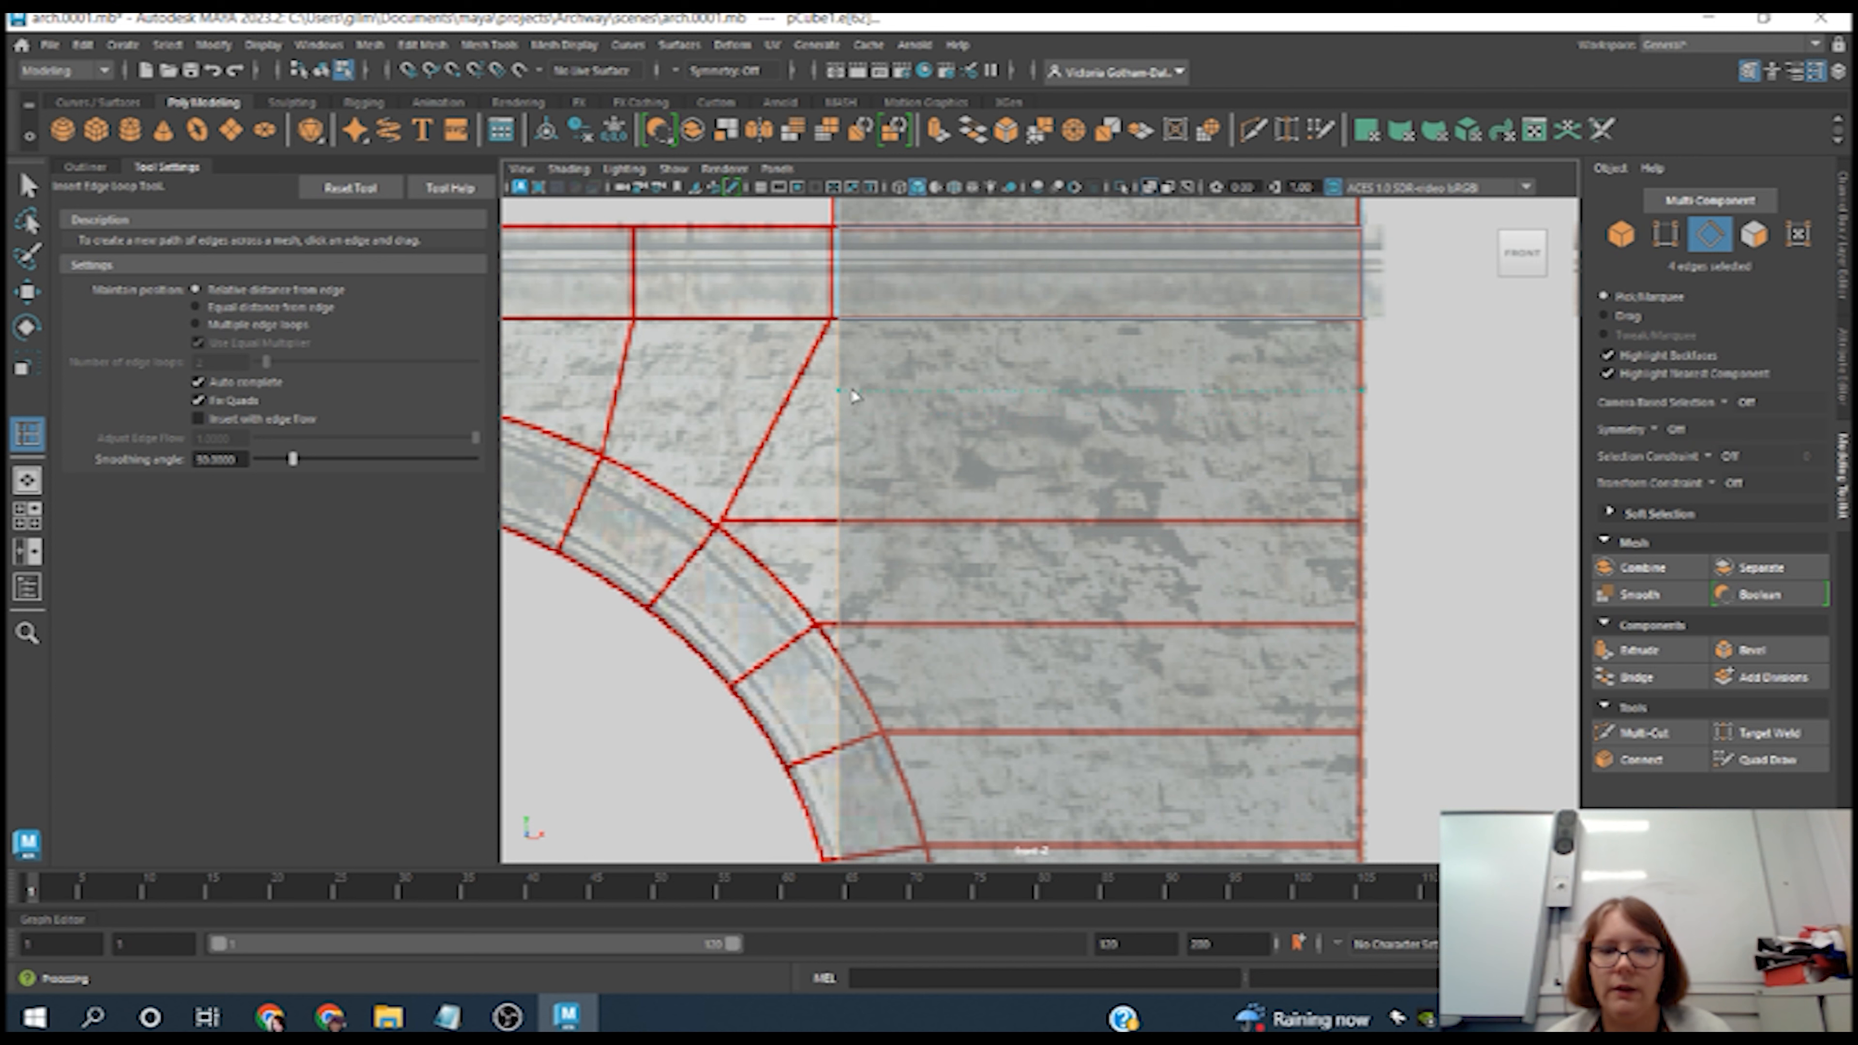
click(869, 526)
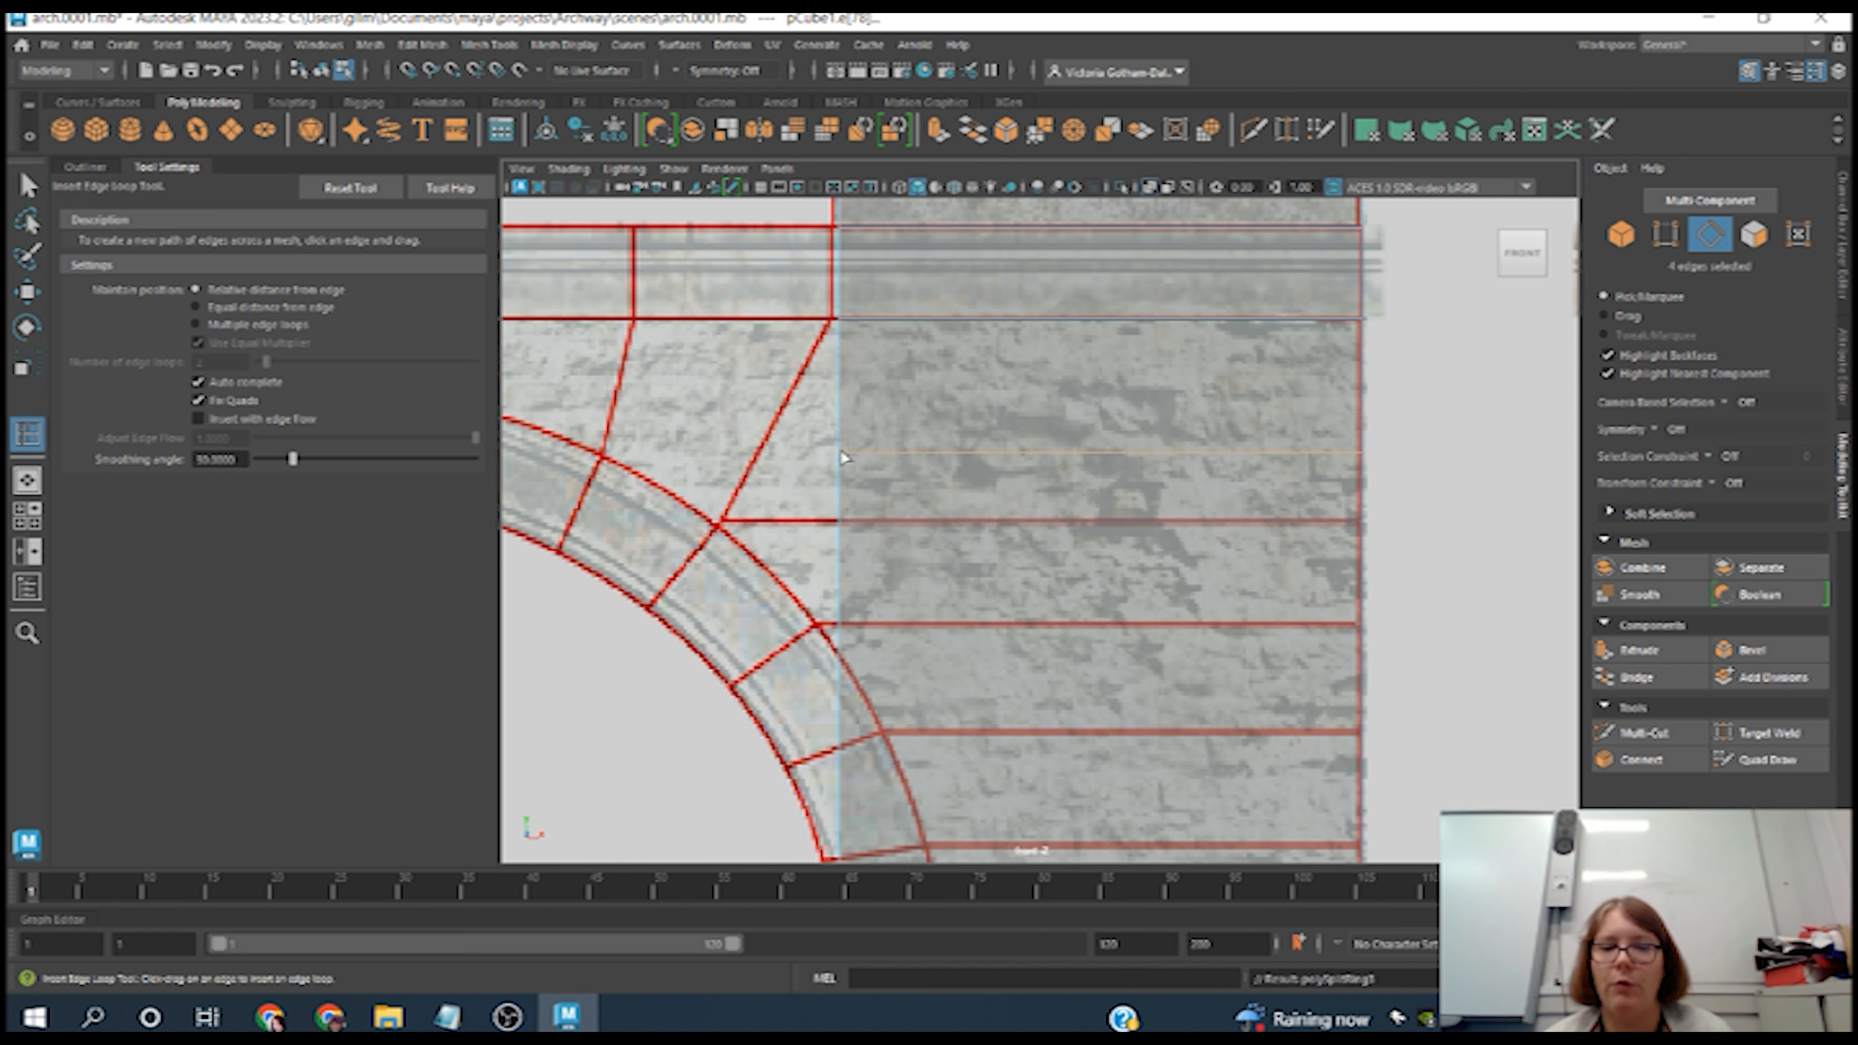
key(ctrl+z)
drag(840, 604, 840, 621)
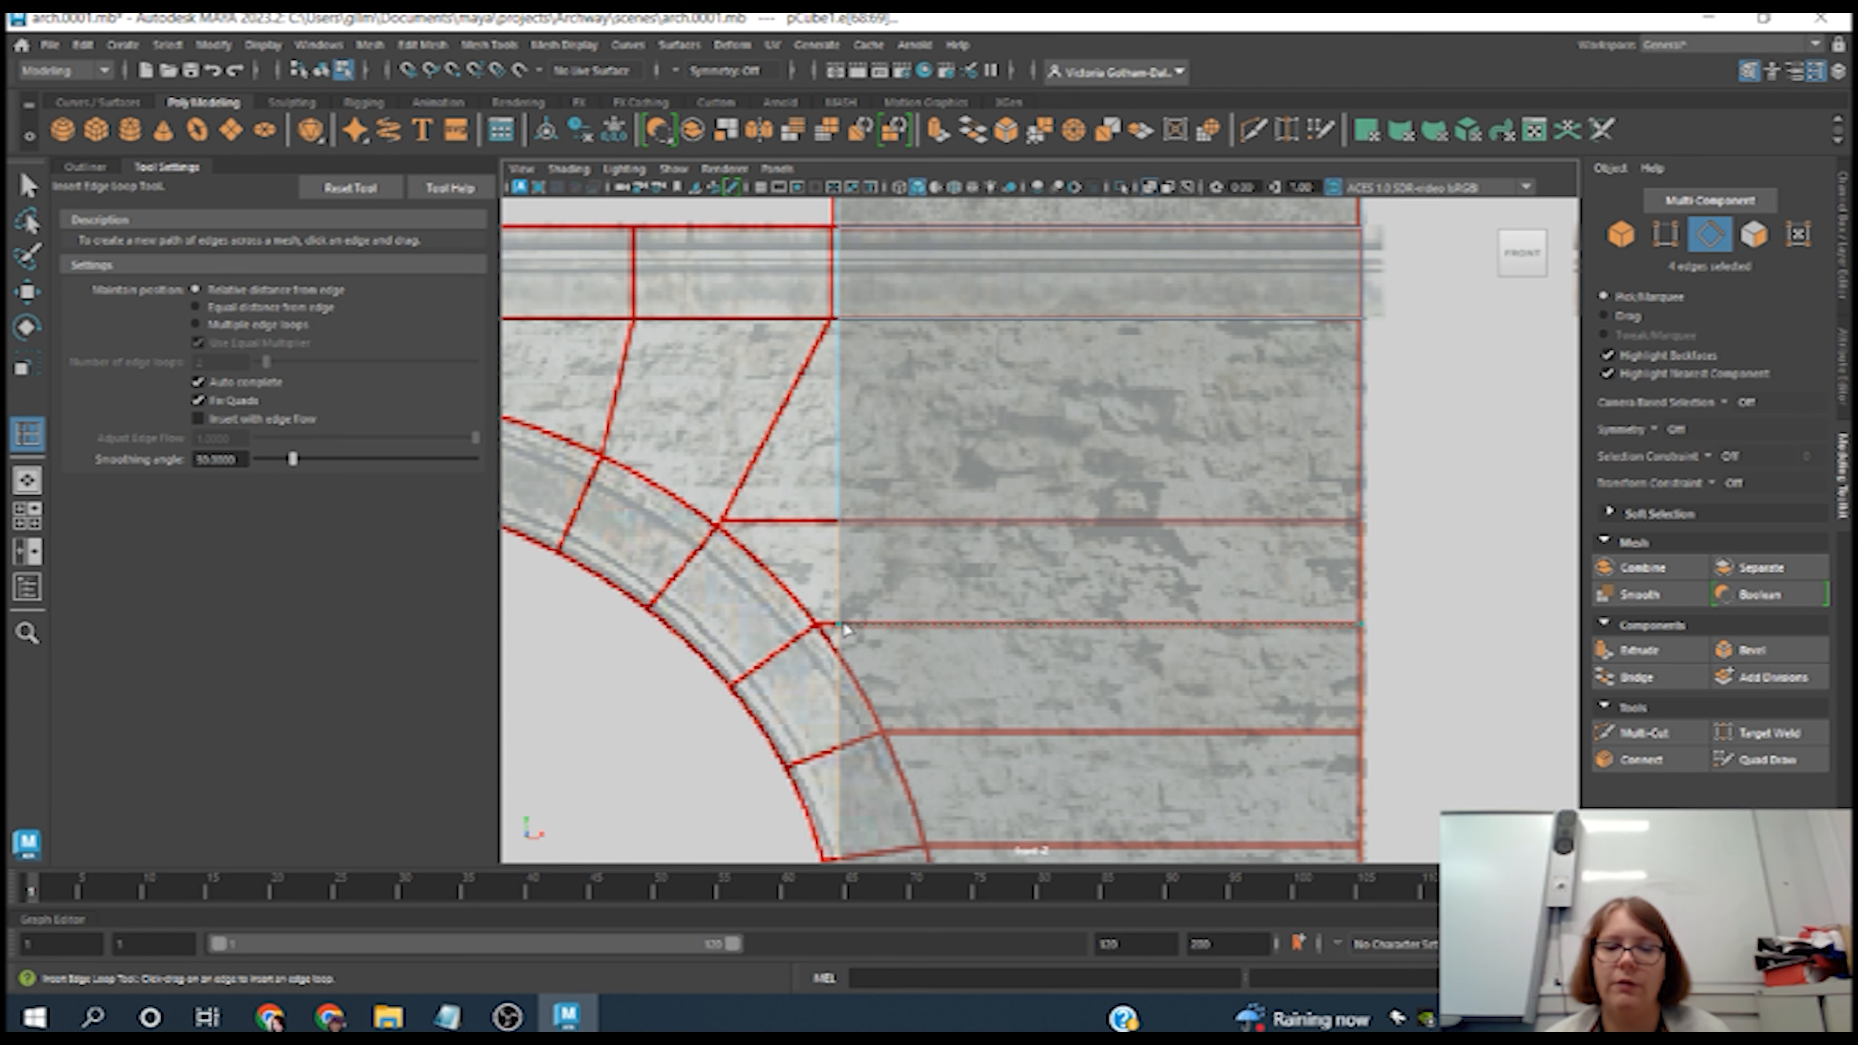
drag(847, 625, 848, 625)
- Insert edge loops around the upper pillar at the two remaining horizontal guide lines just above the capital
alt+middle_drag(977, 712, 956, 511)
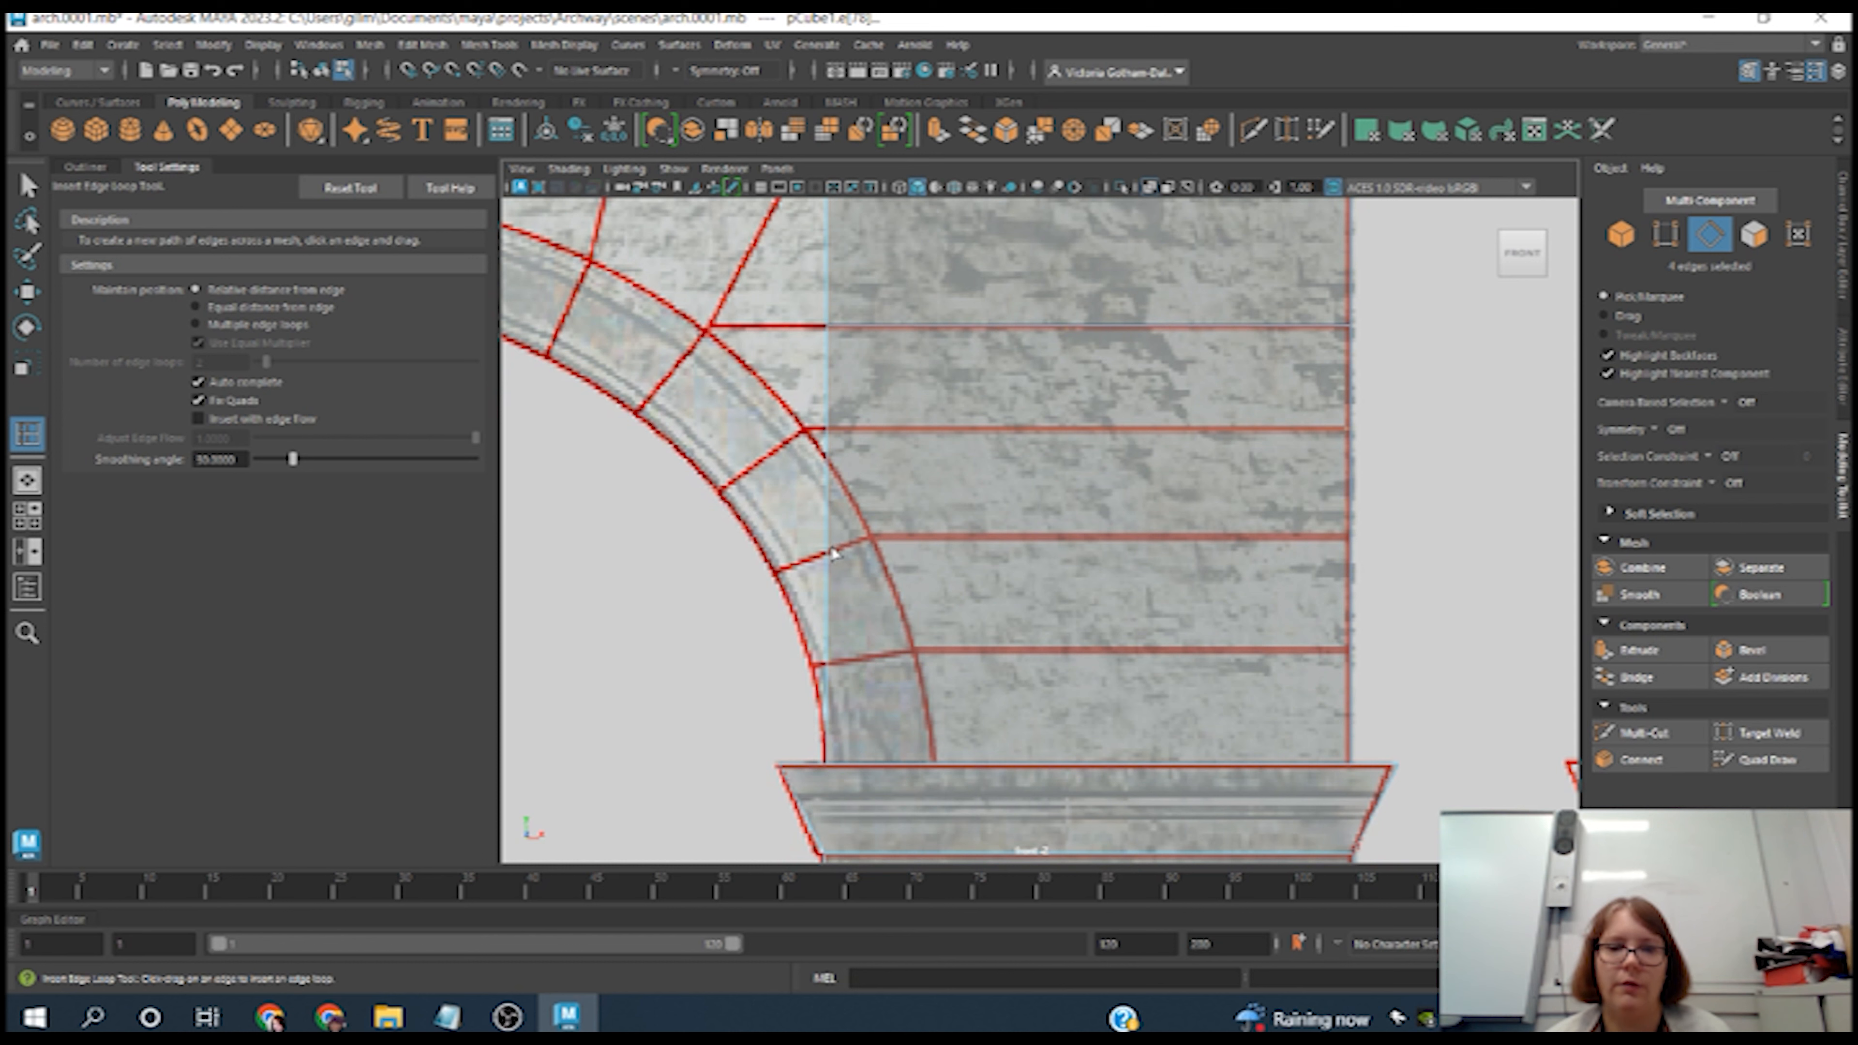
drag(830, 549, 830, 549)
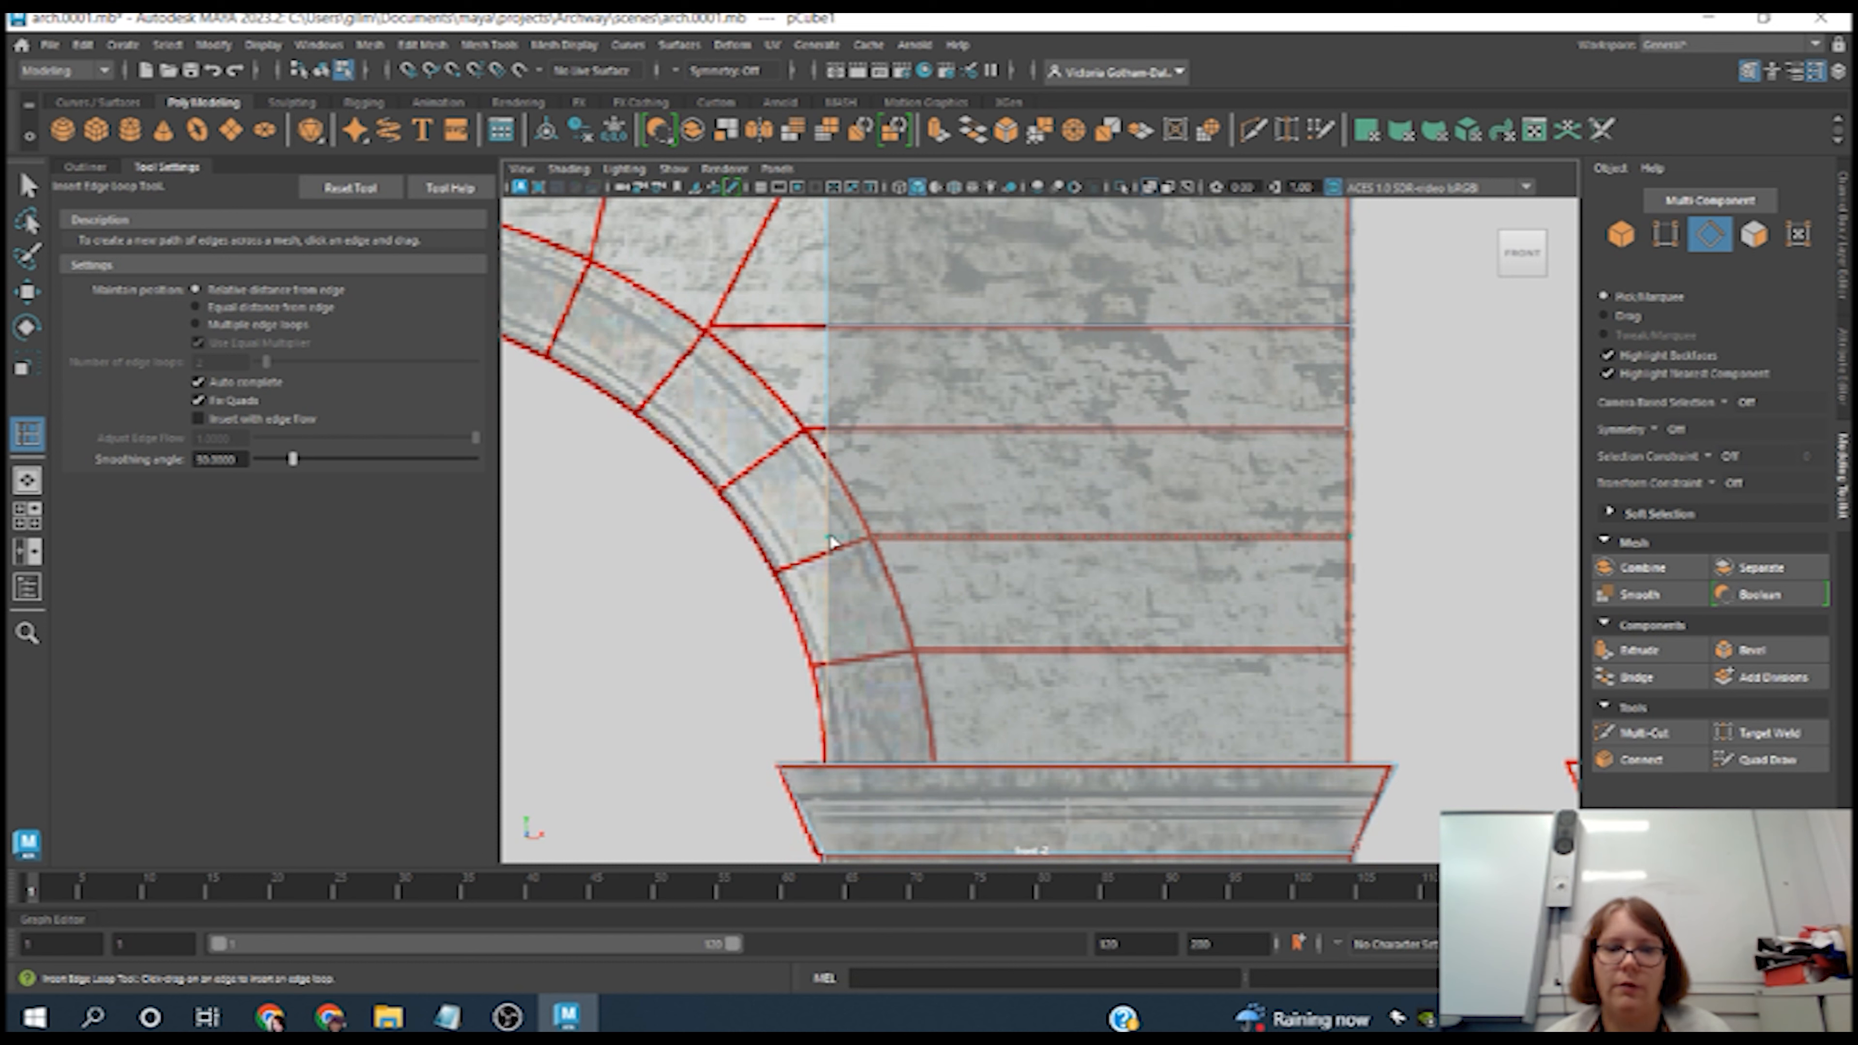
click(832, 541)
drag(829, 661, 850, 654)
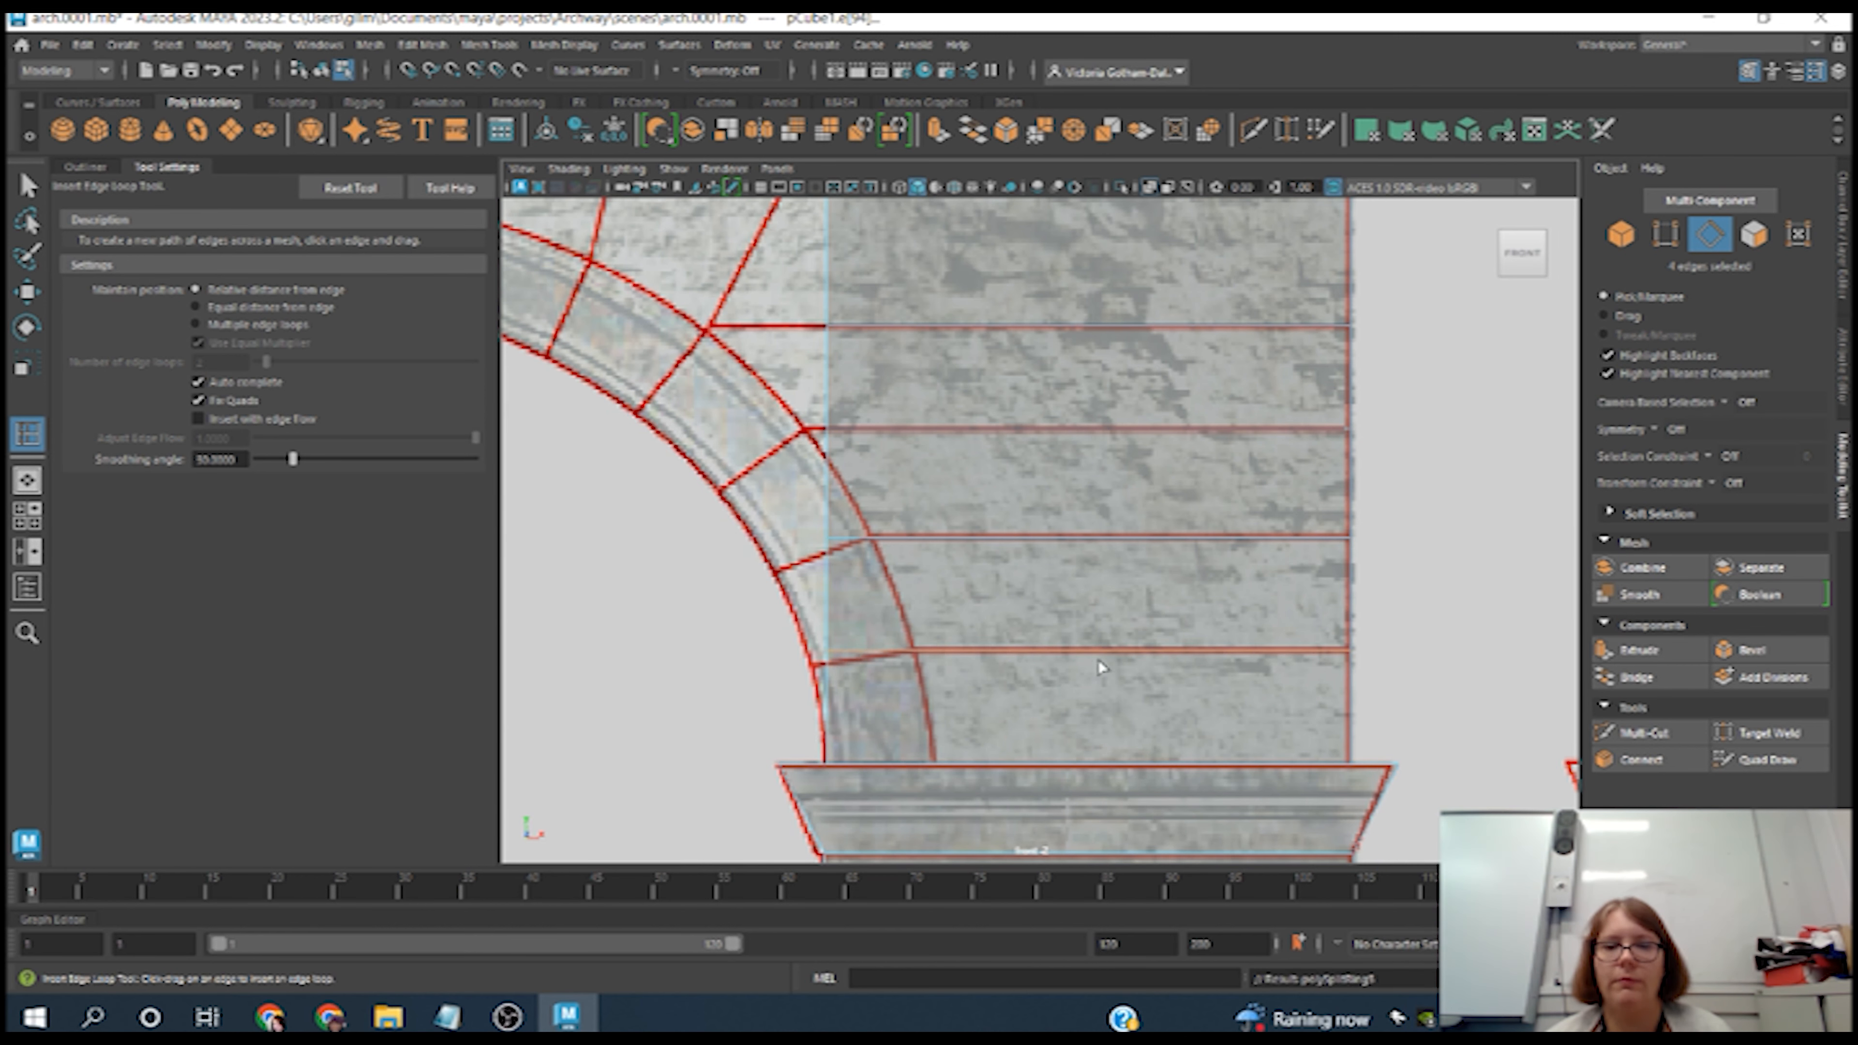
scroll(1093, 611, down, 5)
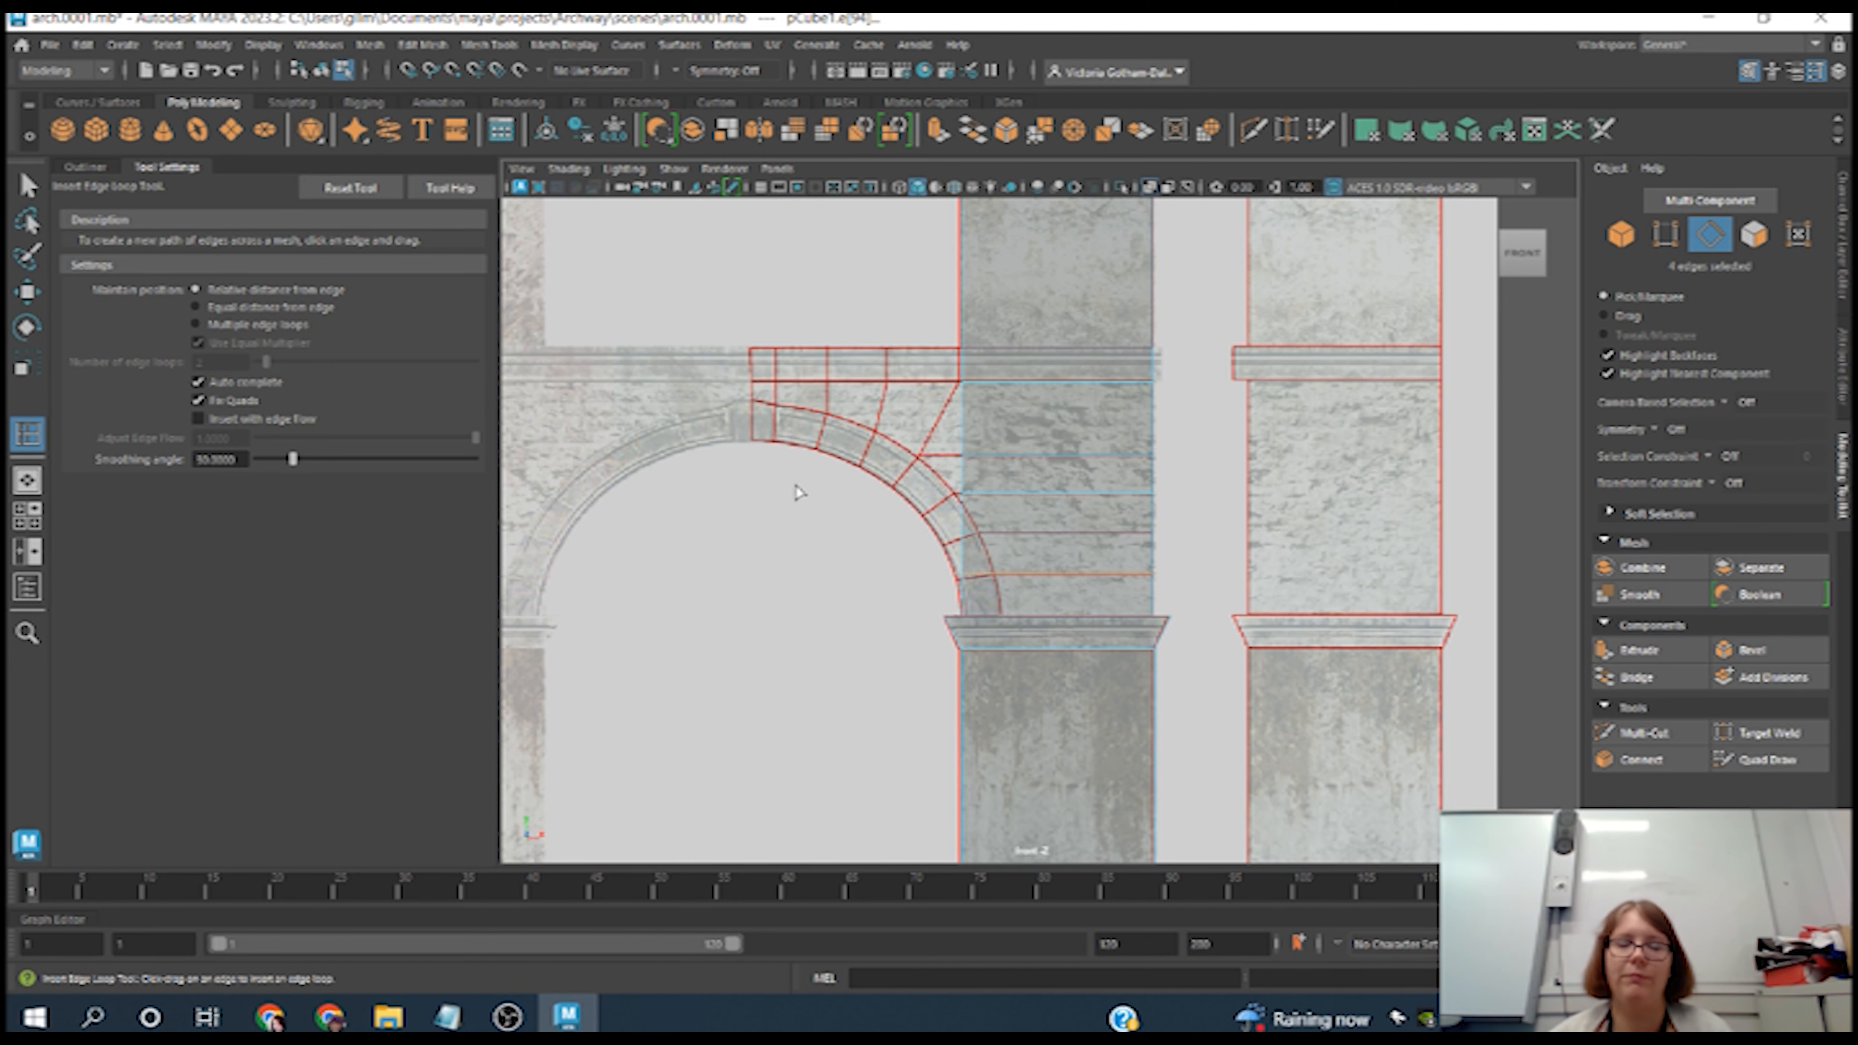
key(space)
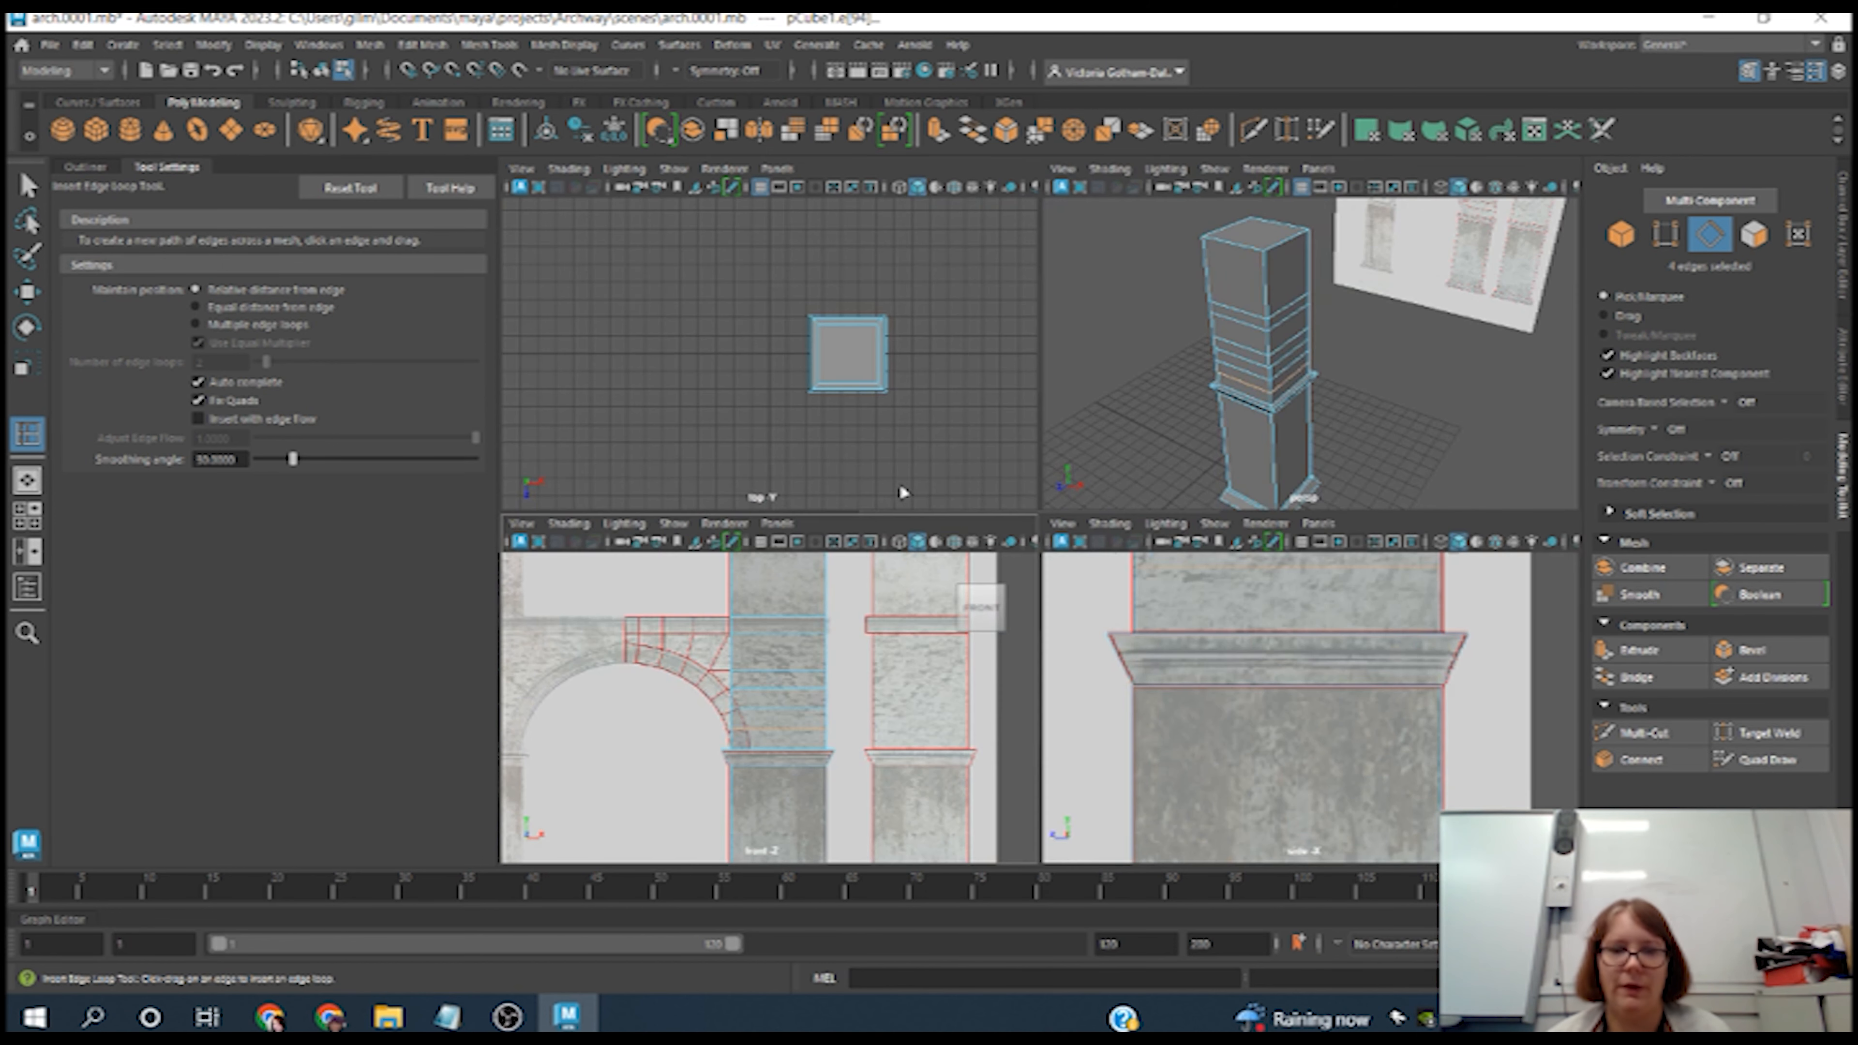
- Extrude the six arch-side faces of the upper pillar, from the cornice down to the capital, out toward the arch's middle
click(28, 186)
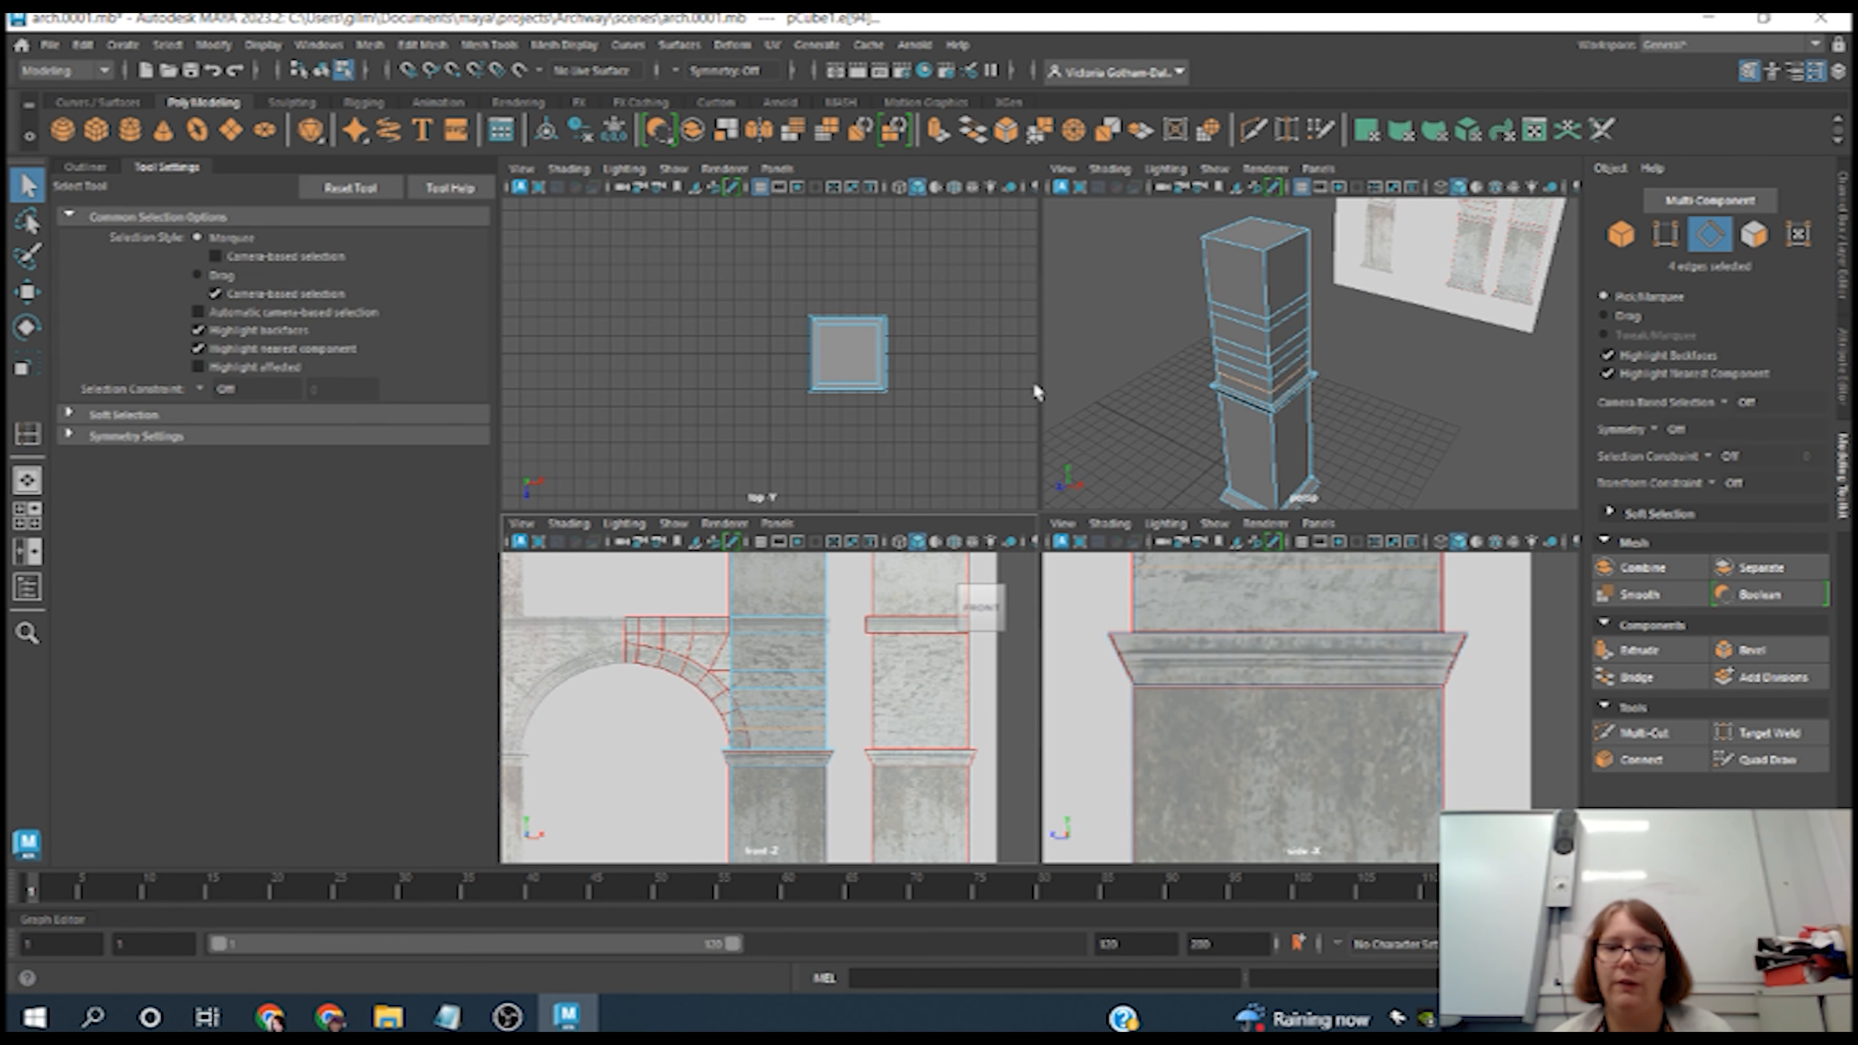
alt+drag(1209, 375, 1358, 372)
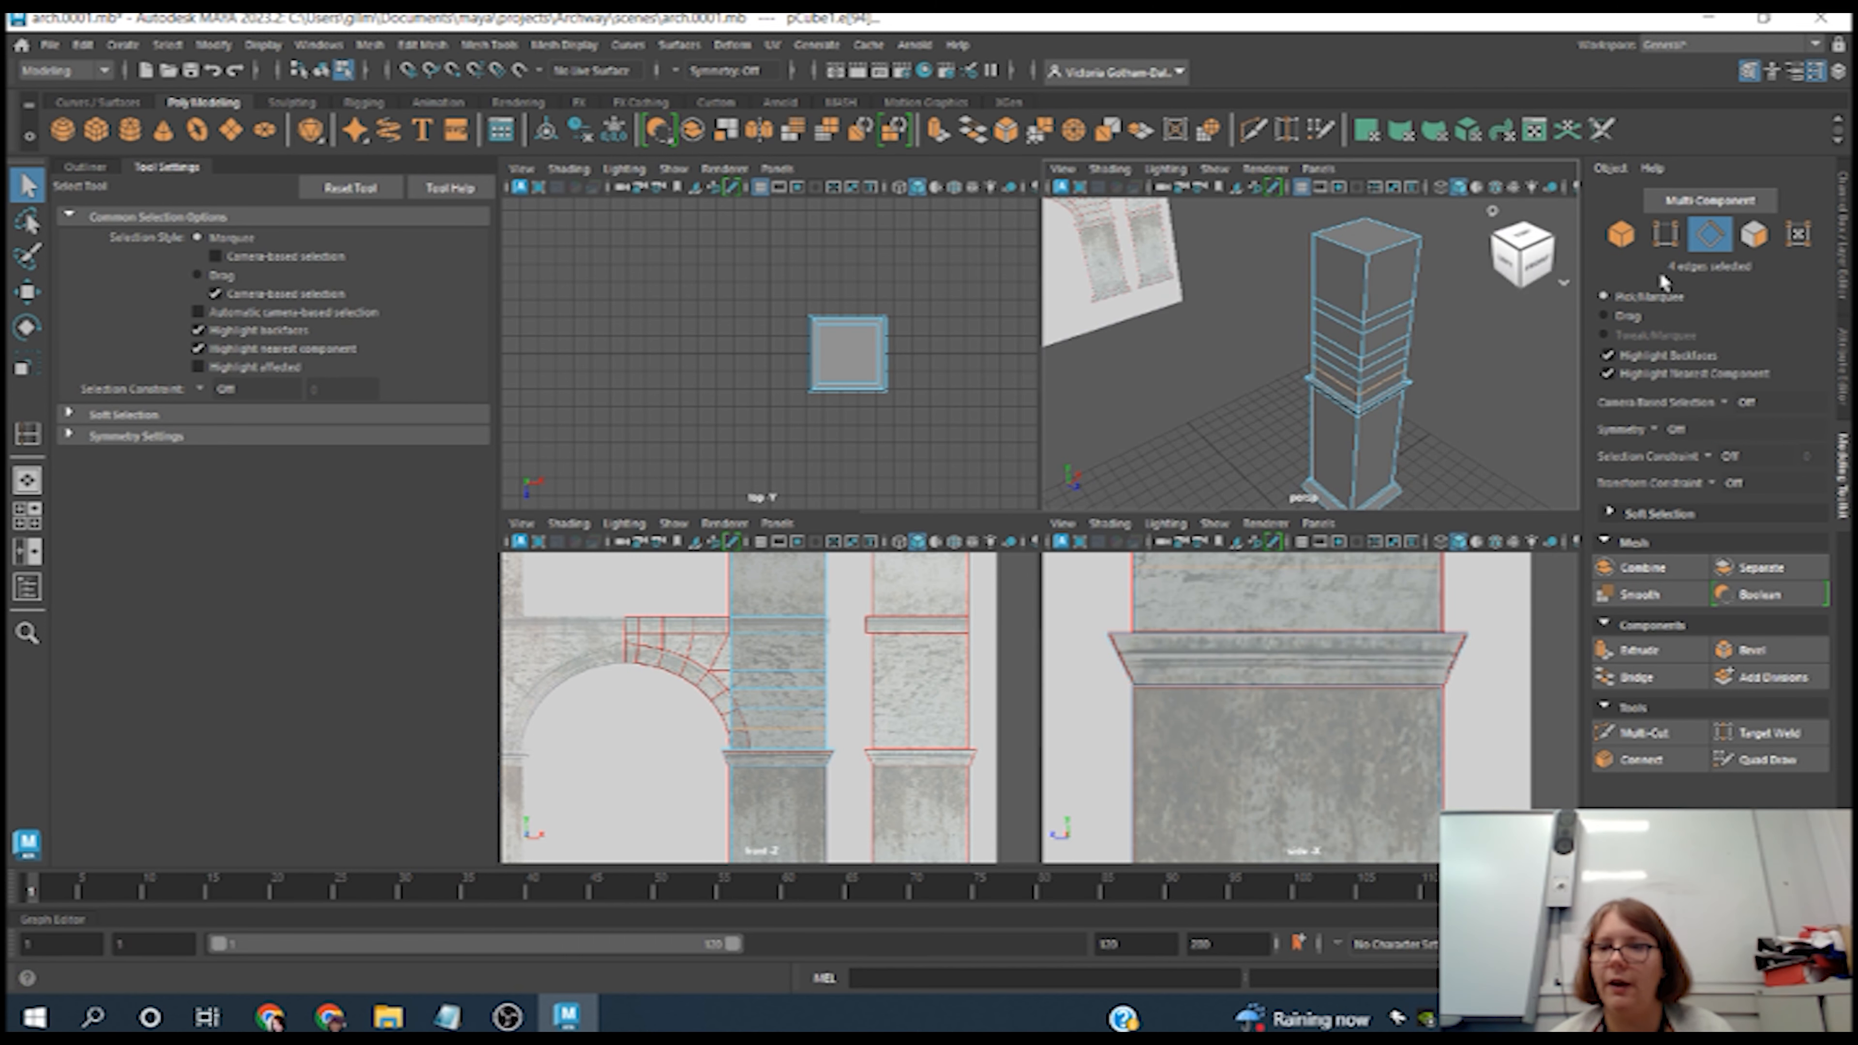
click(1768, 235)
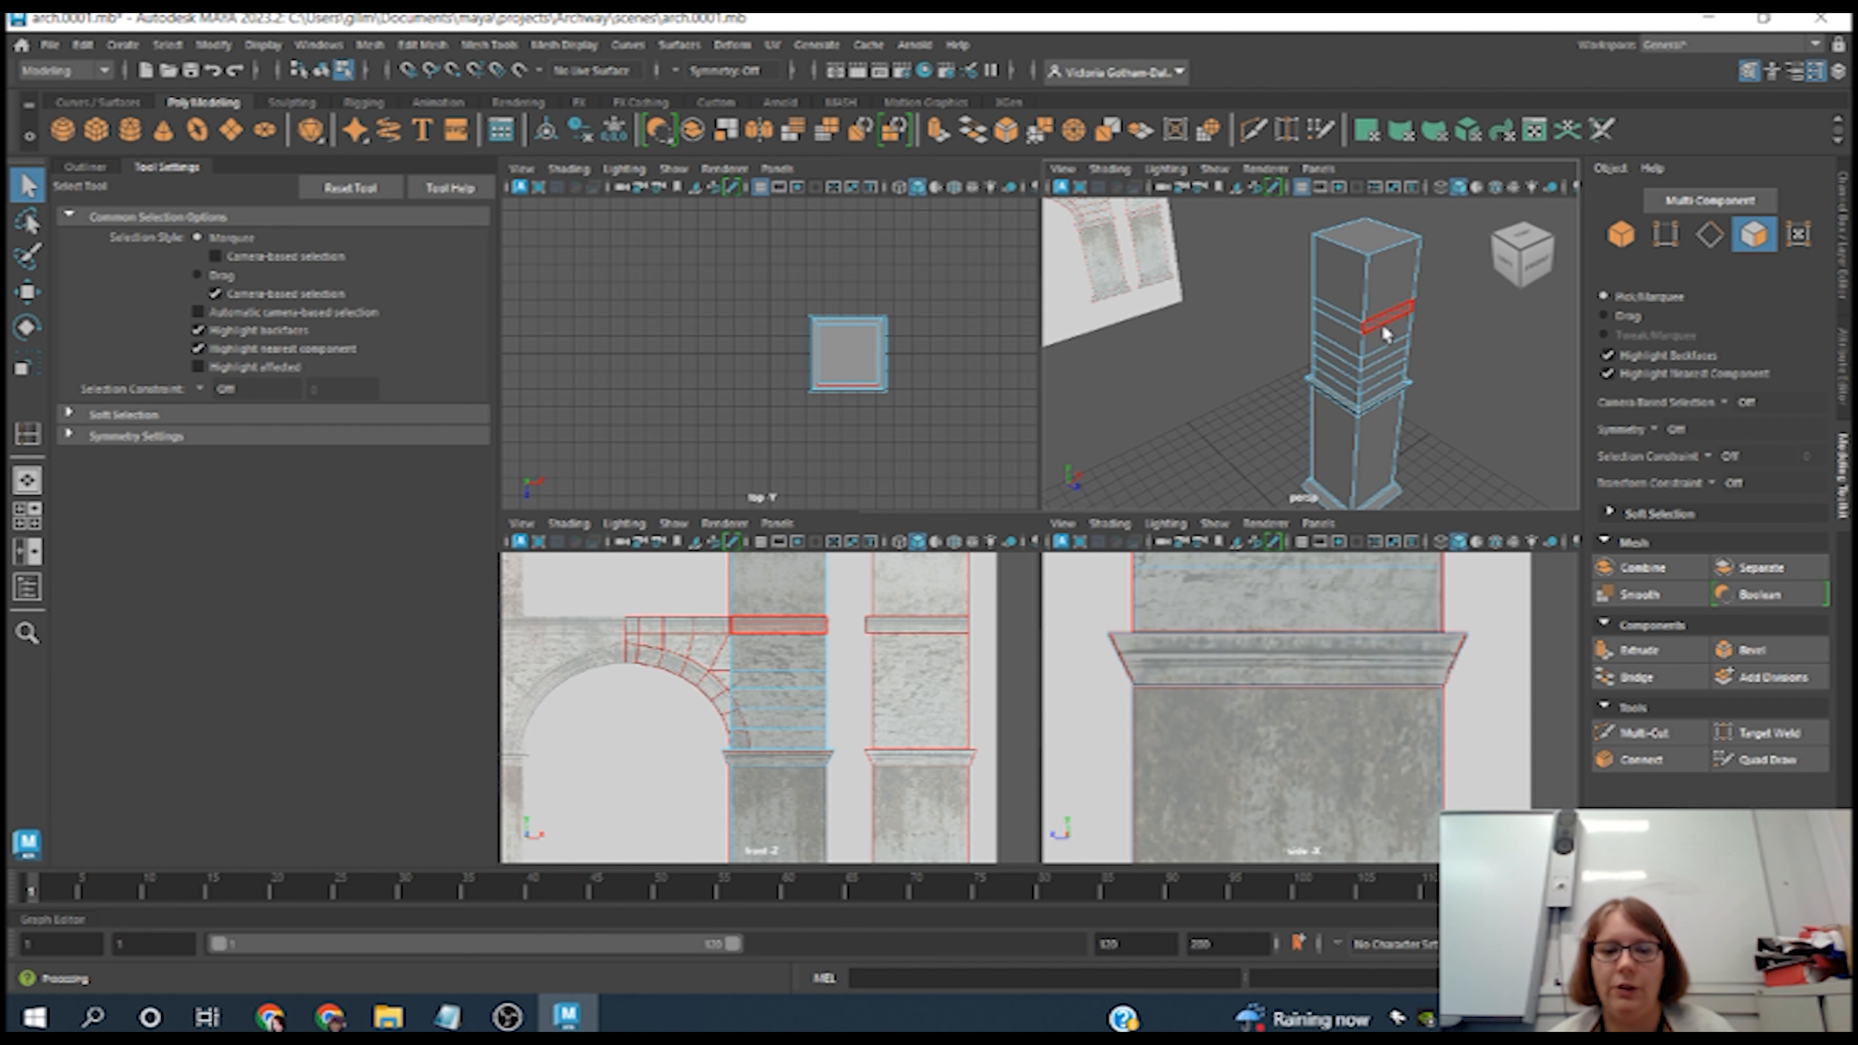
click(1350, 328)
shift+click(1349, 338)
shift+click(1349, 364)
shift+click(1348, 377)
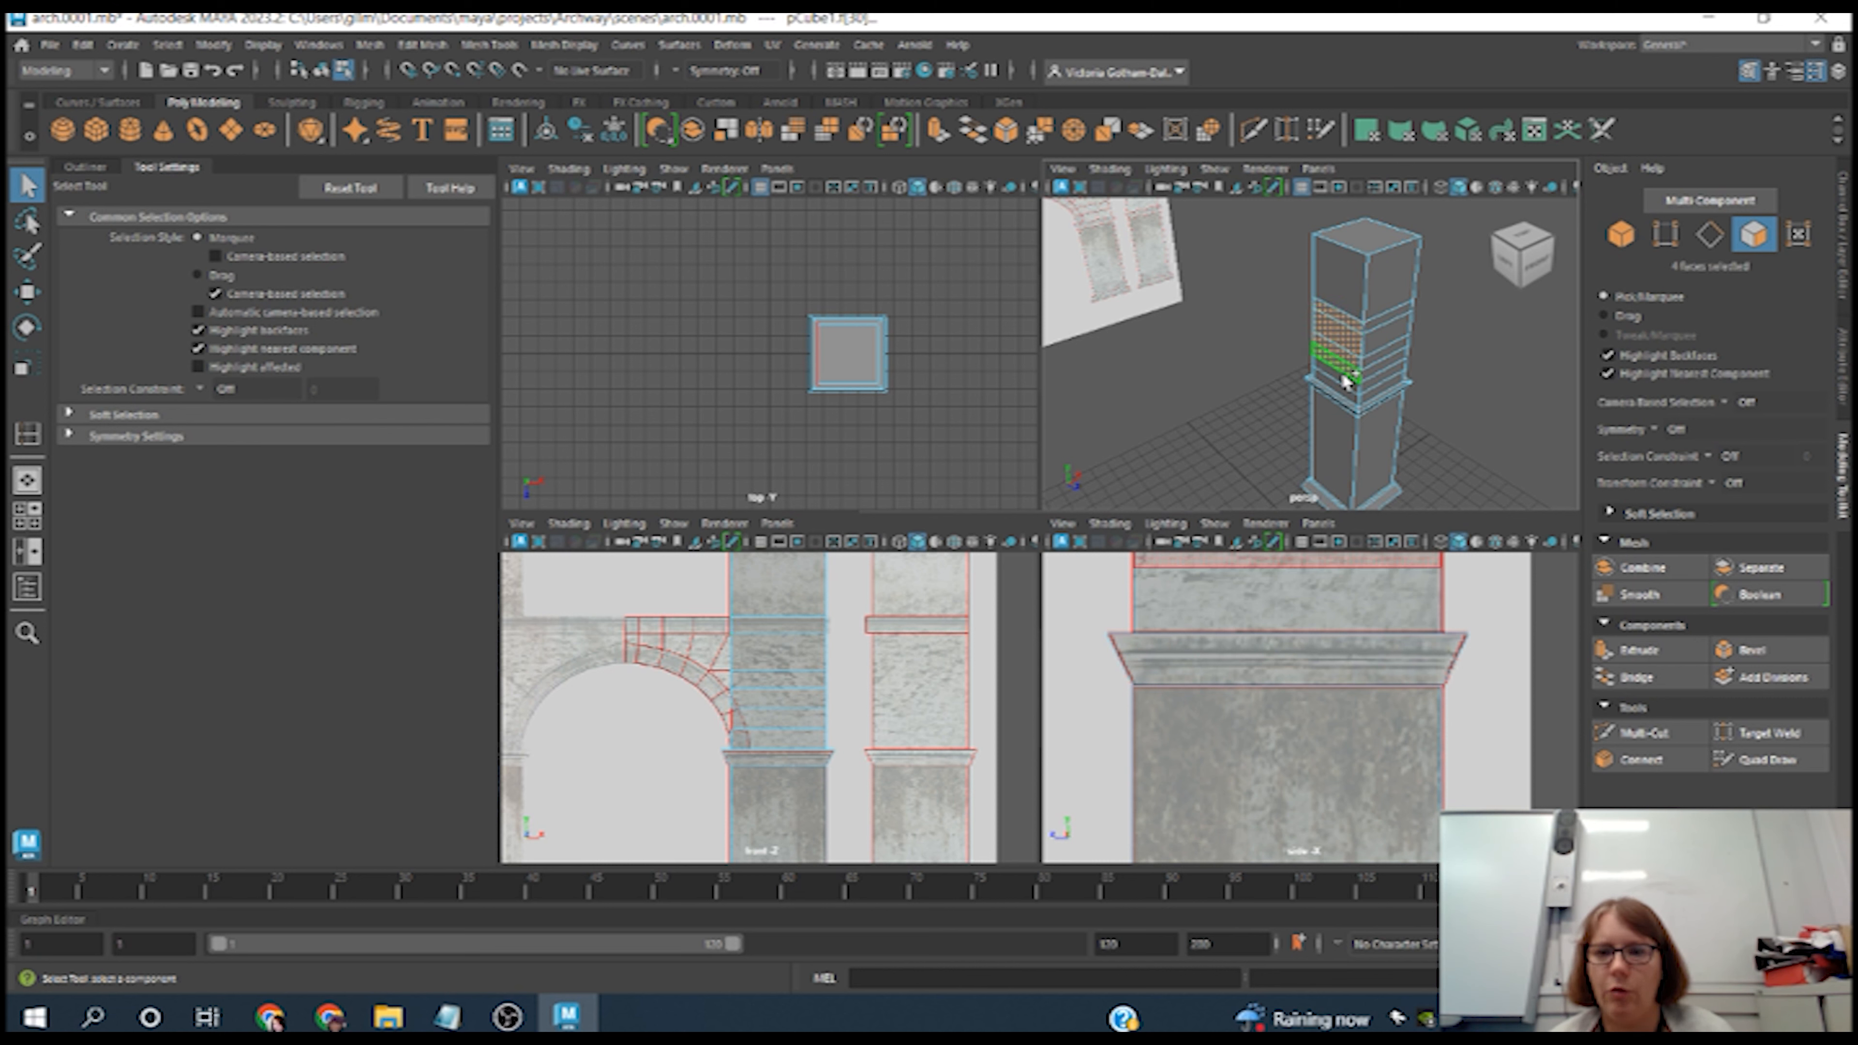
shift+click(1344, 390)
shift+click(1345, 390)
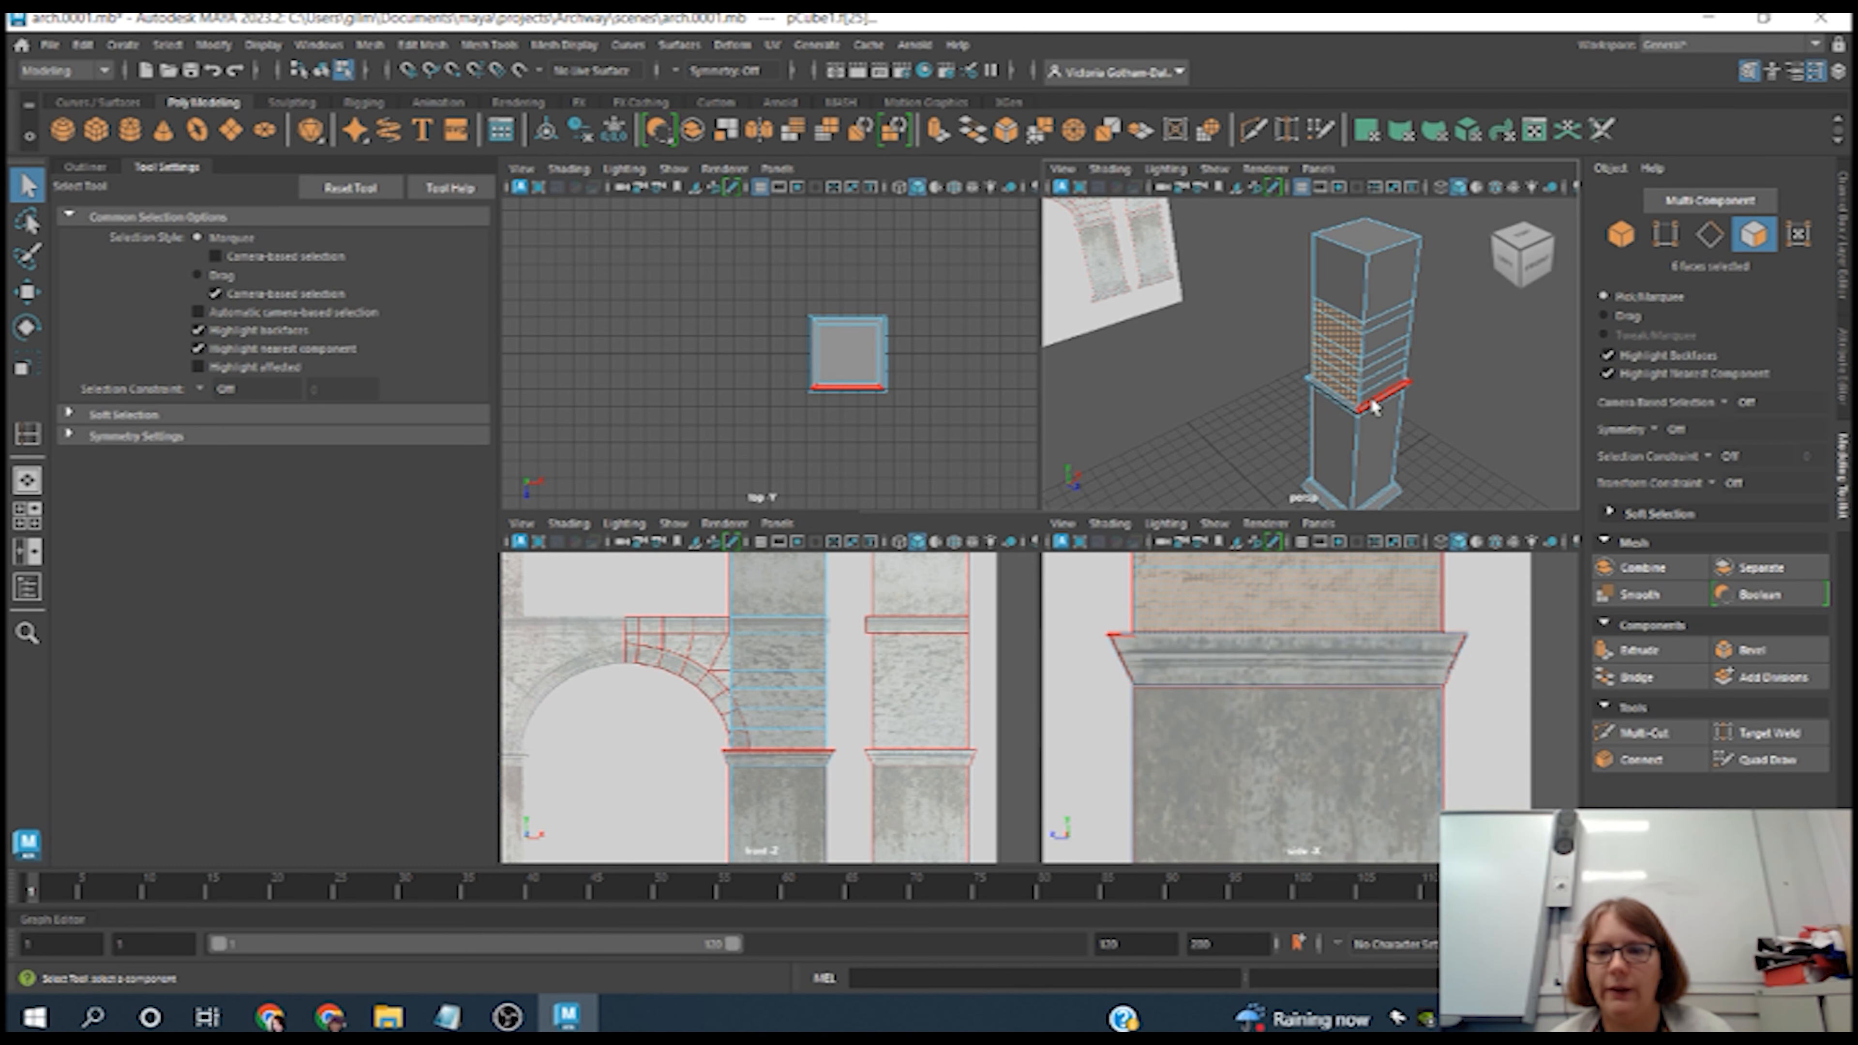
click(26, 291)
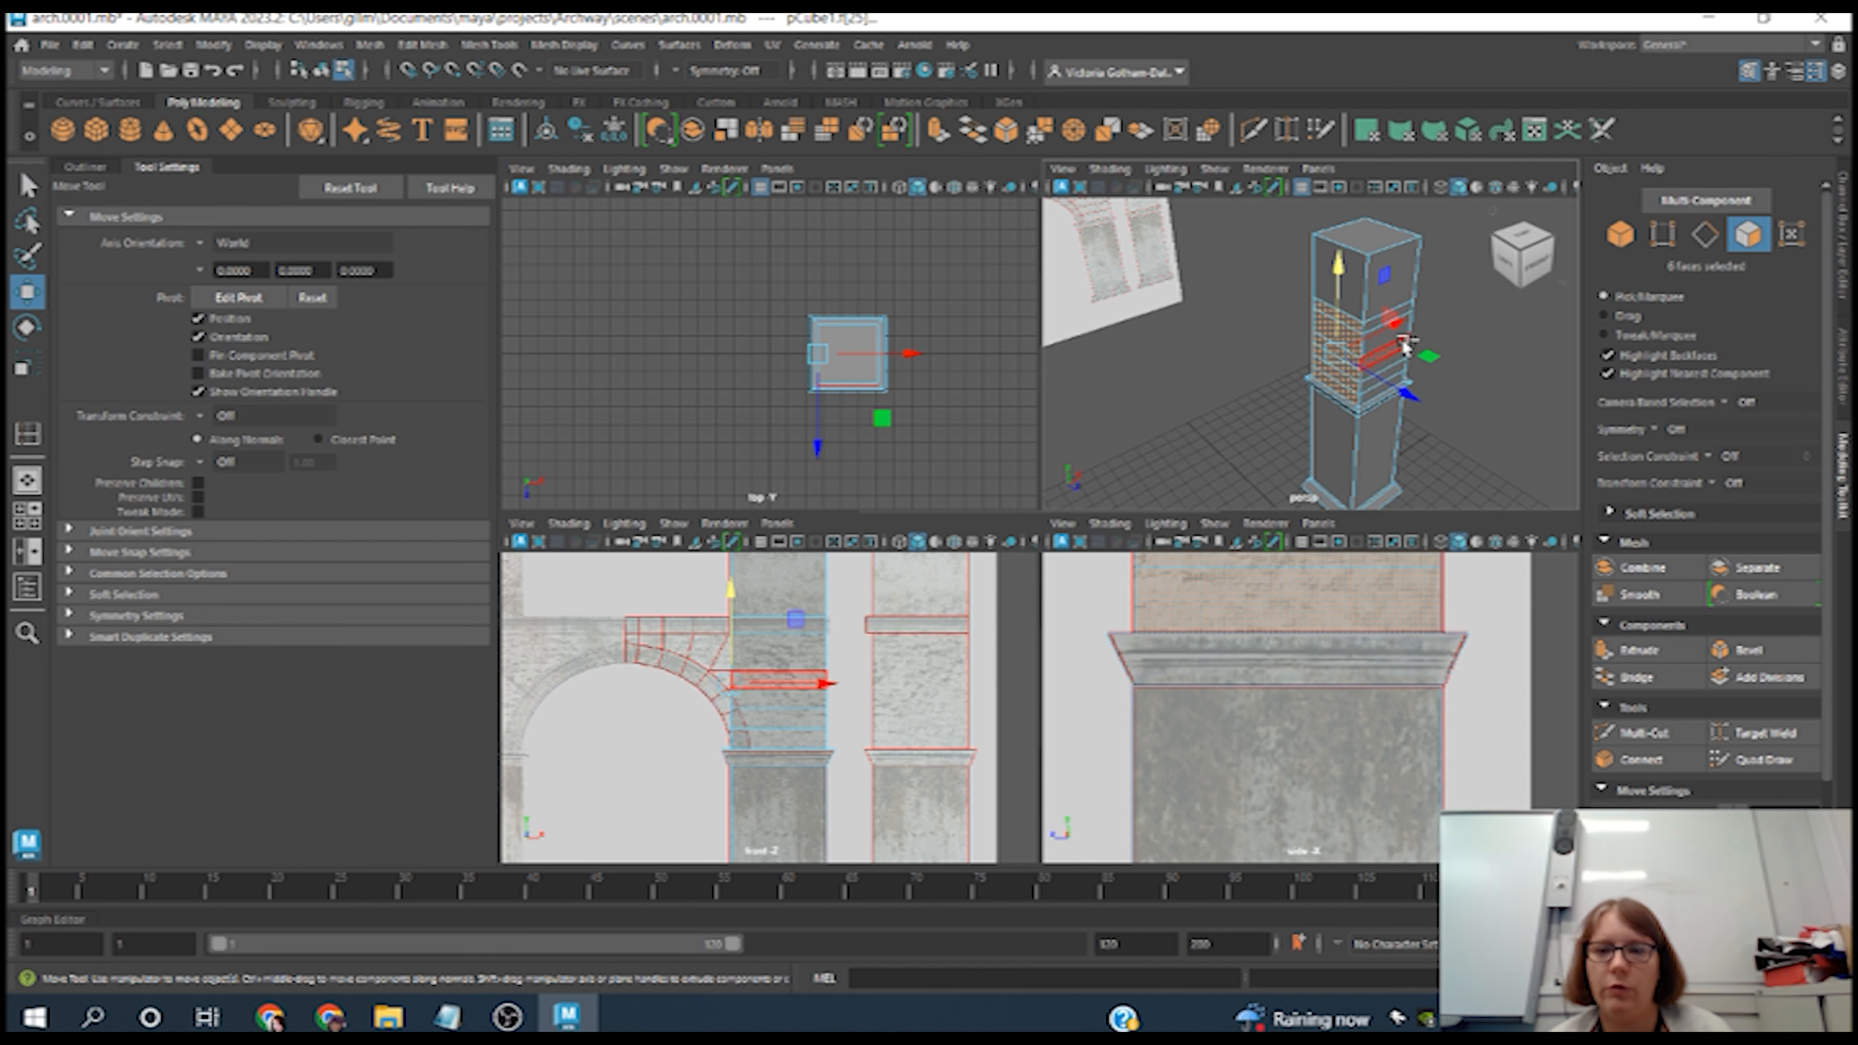
shift+drag(1404, 335, 1358, 357)
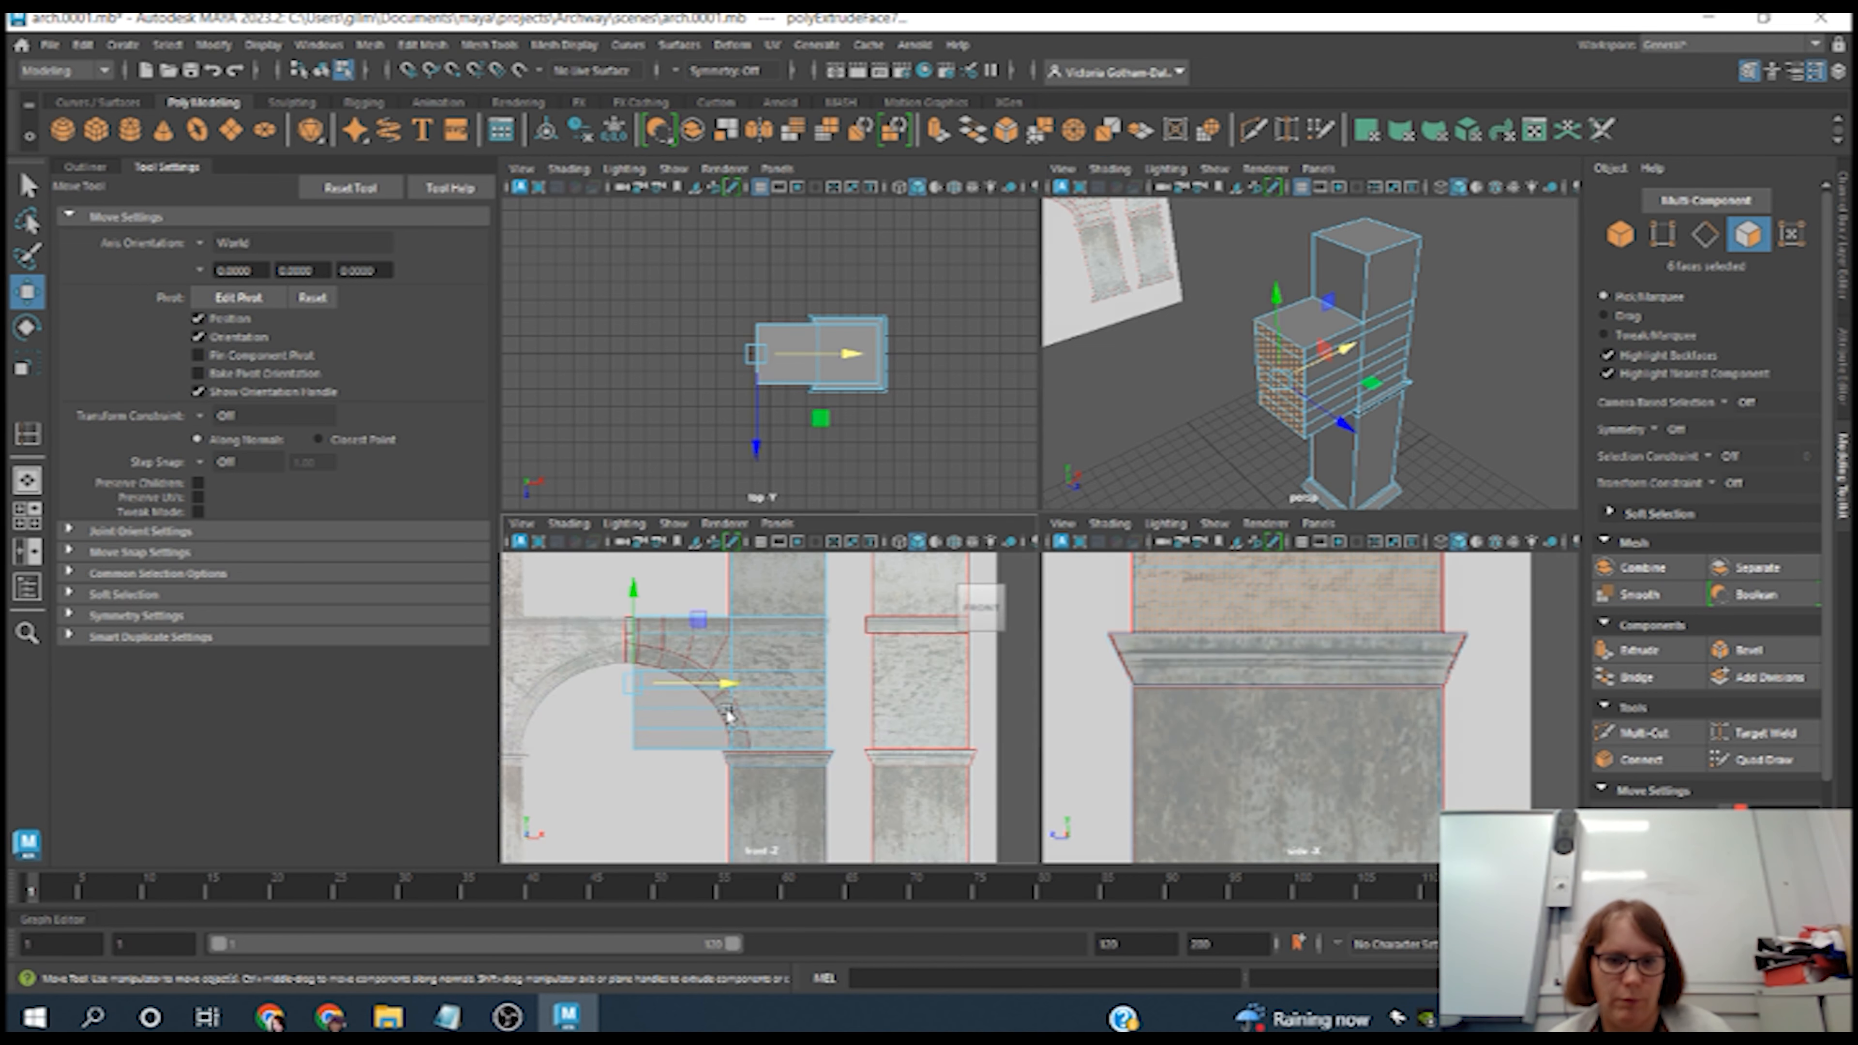
- Align the extruded end faces with the arch's vertical centre line in the front reference and switch to vertex selection
key(space)
scroll(892, 550, up, 3)
alt+middle_drag(735, 563, 893, 600)
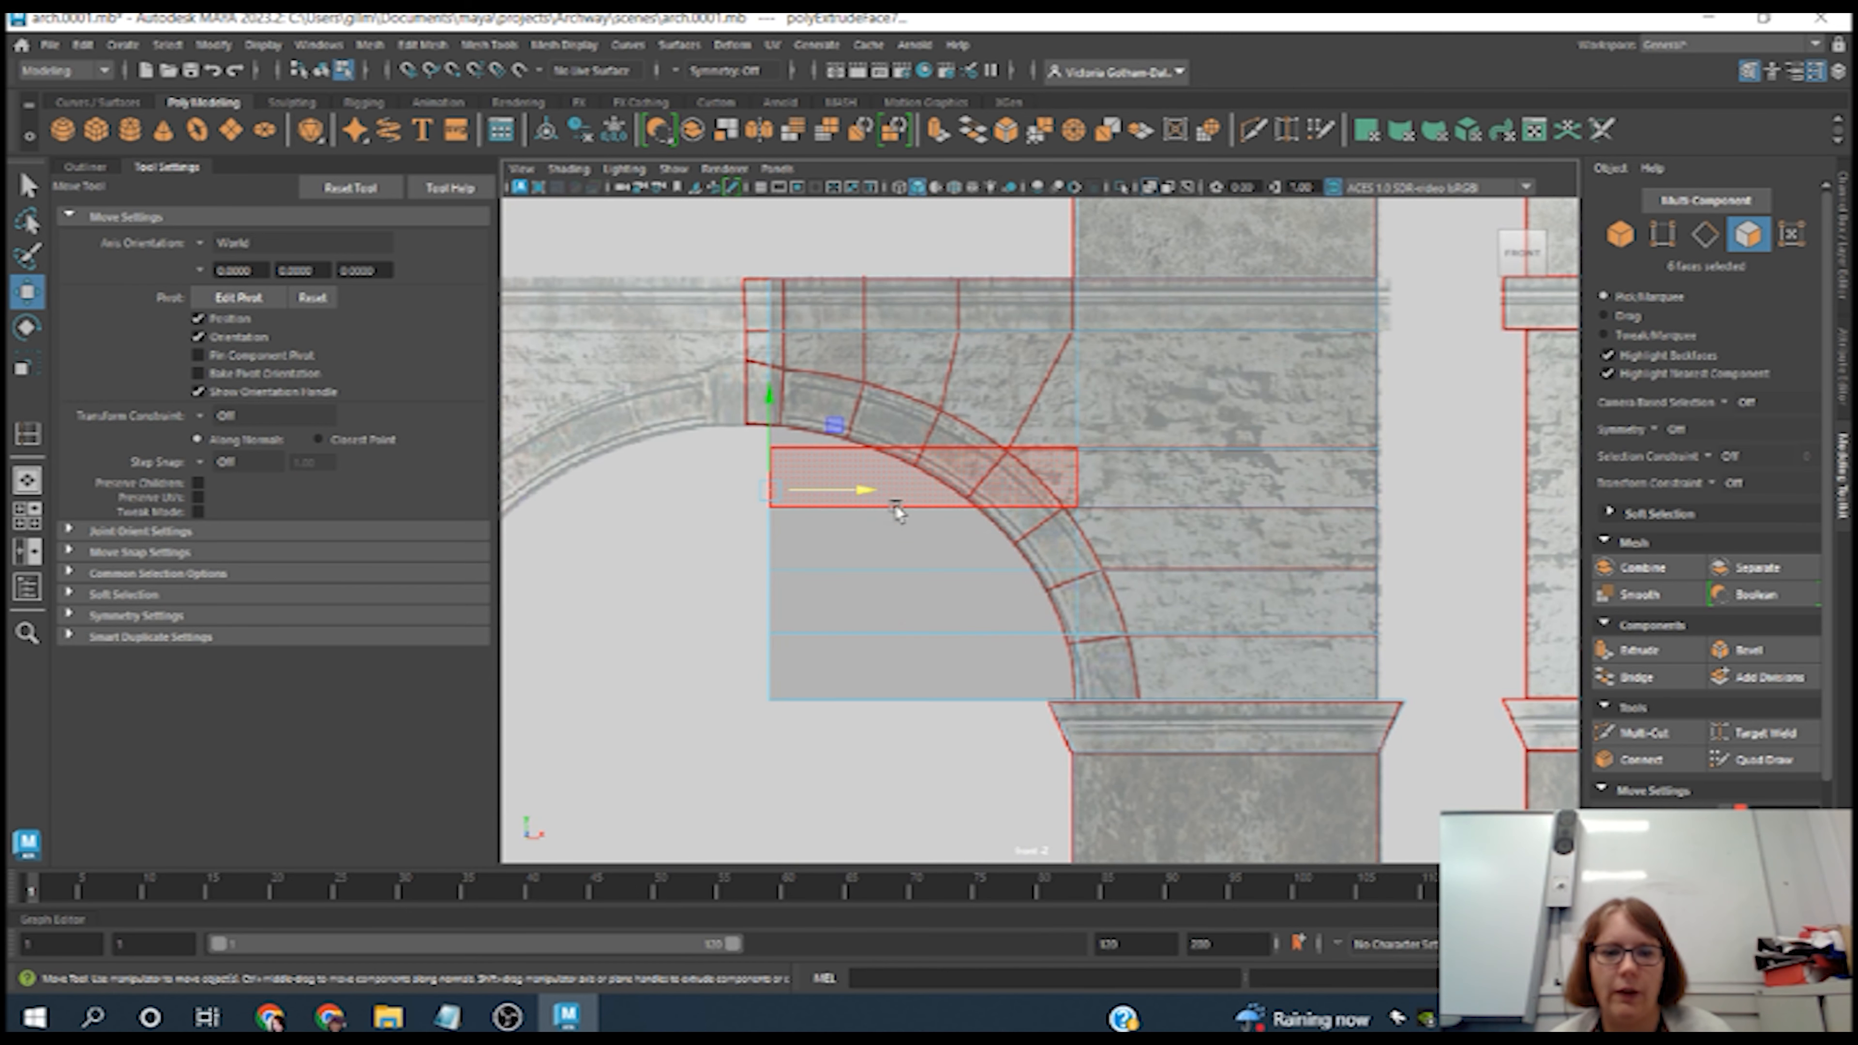
drag(877, 494, 855, 515)
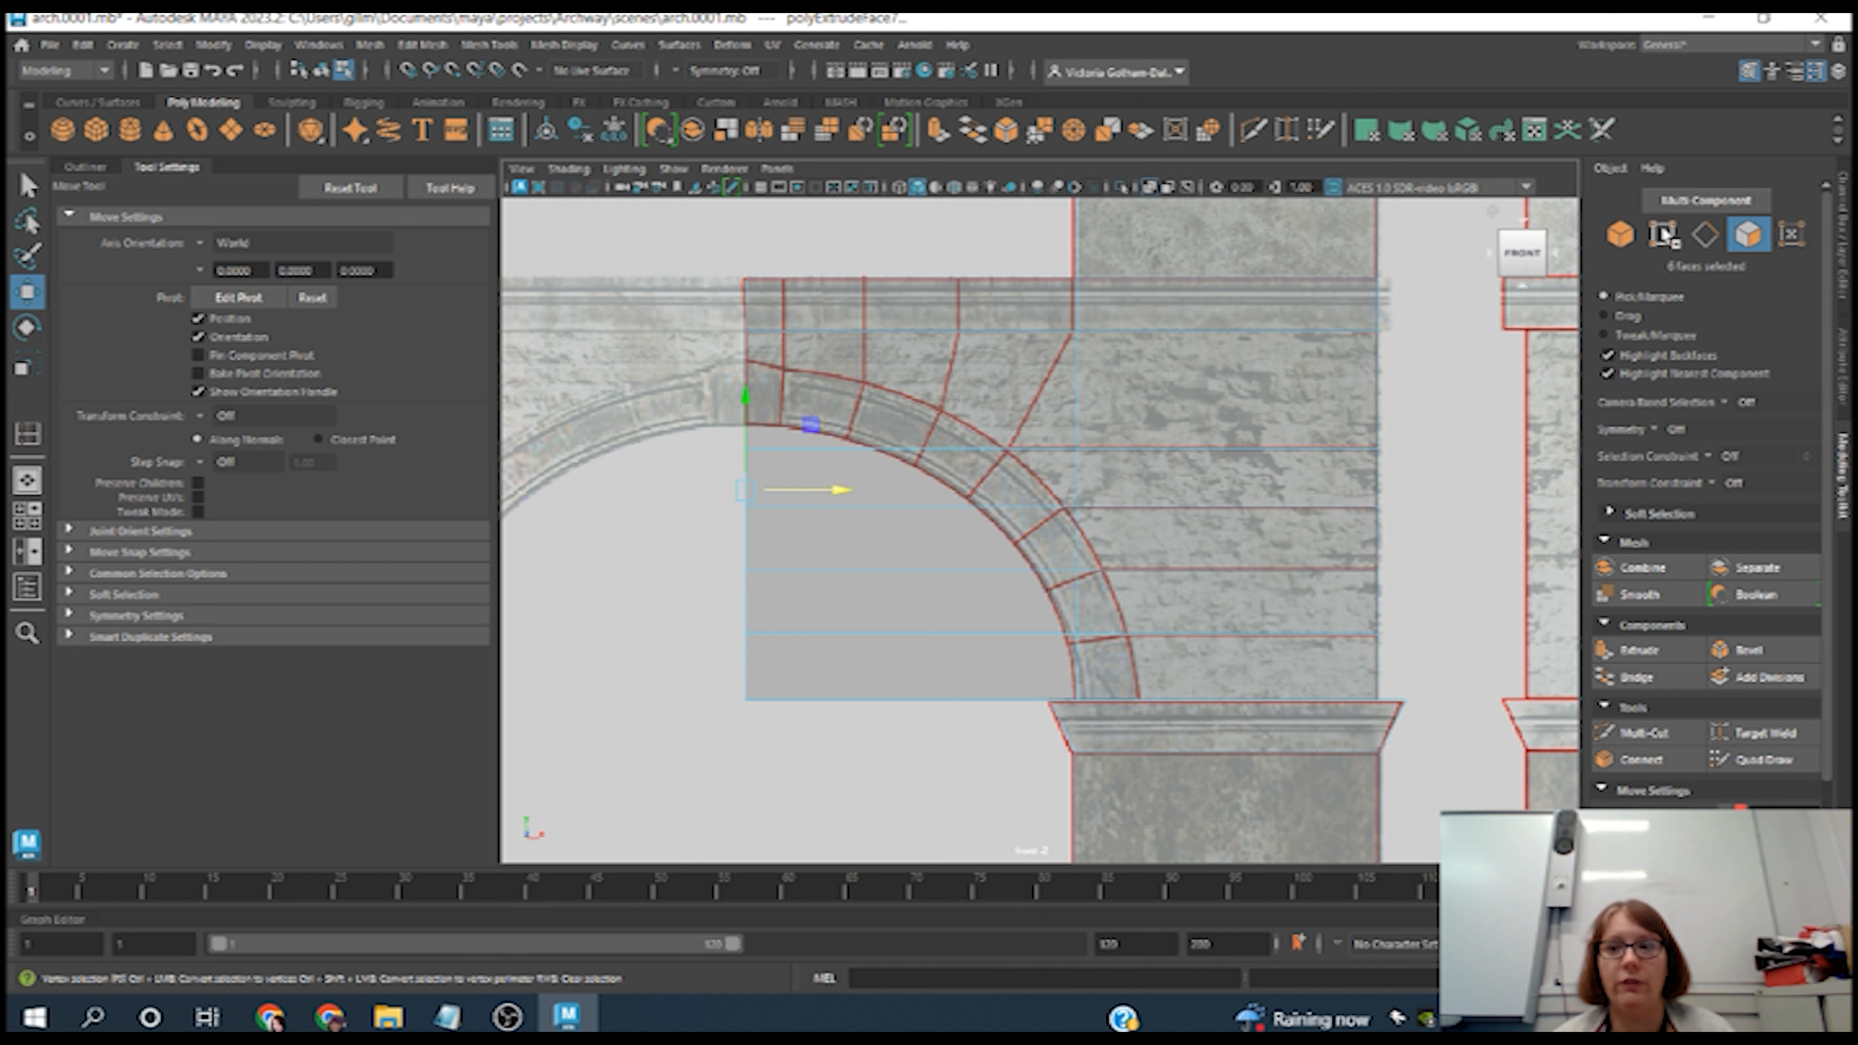
click(1662, 233)
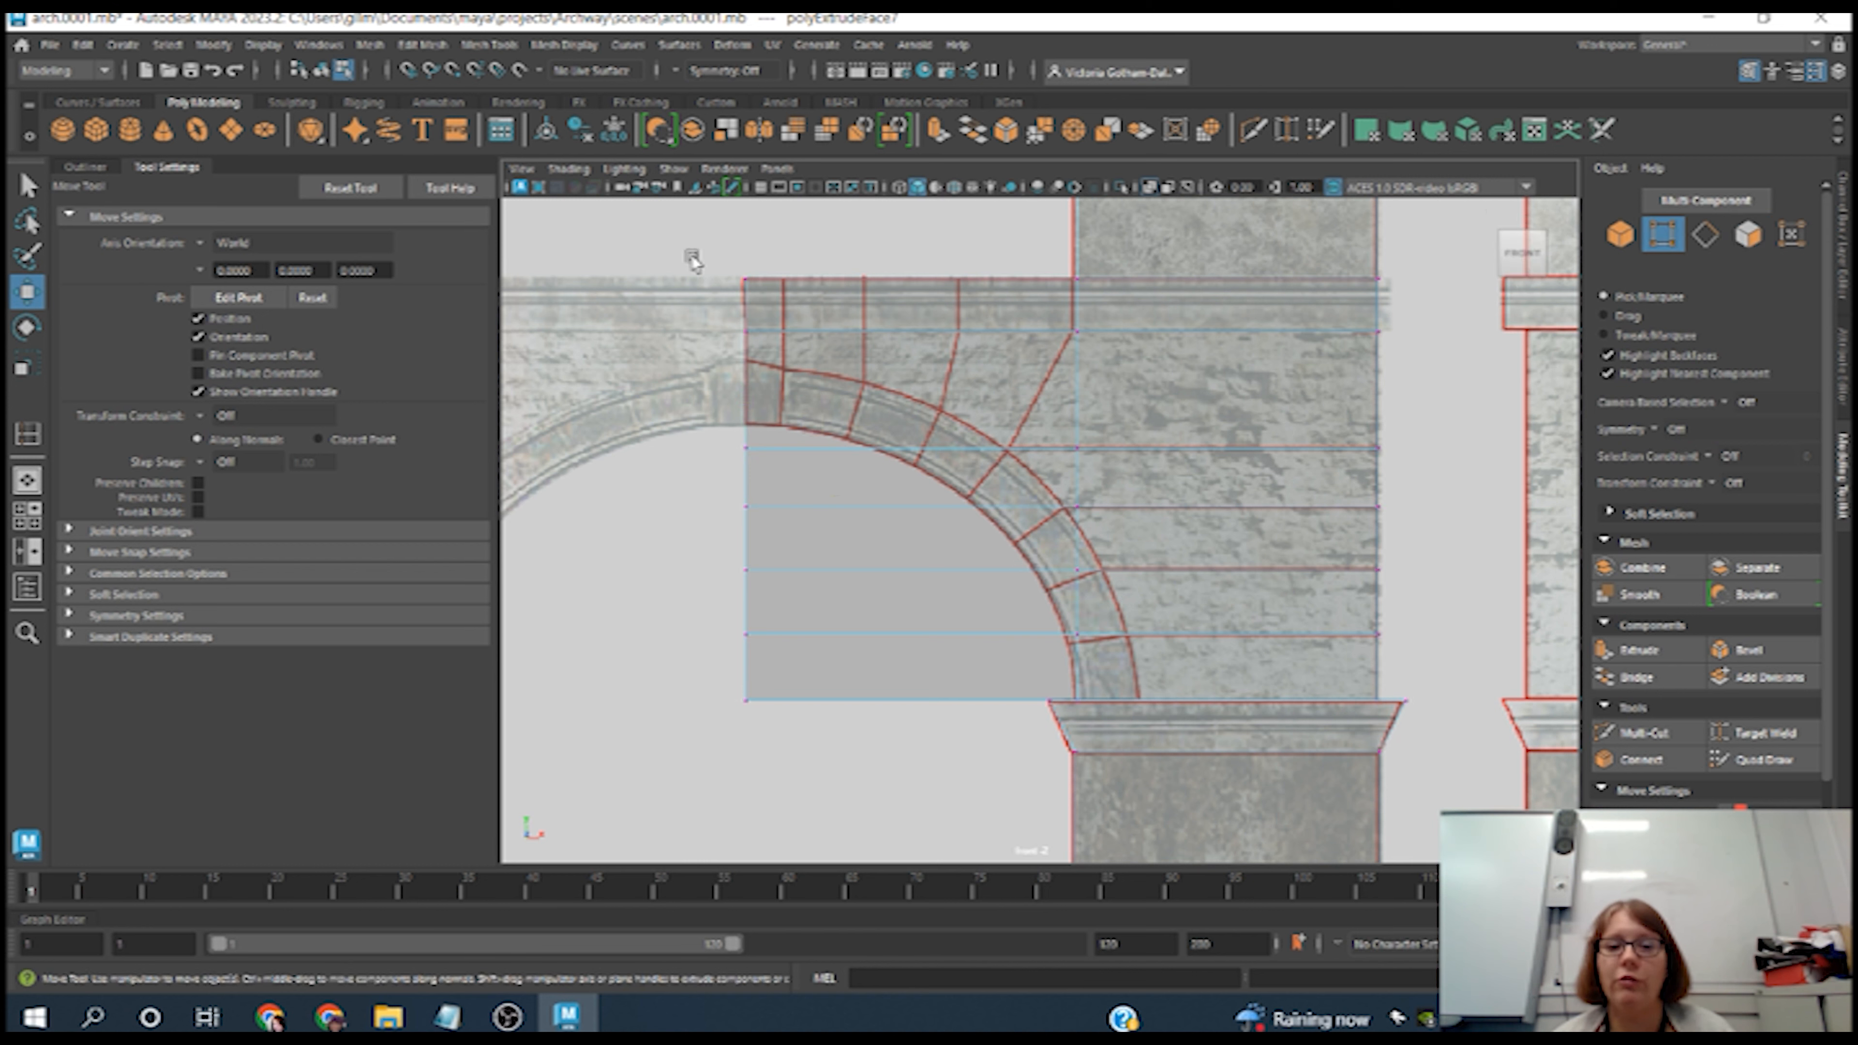
- Try moving only the extruded block's front upper corner vertex sideways toward the pillar, and undo the move
click(757, 287)
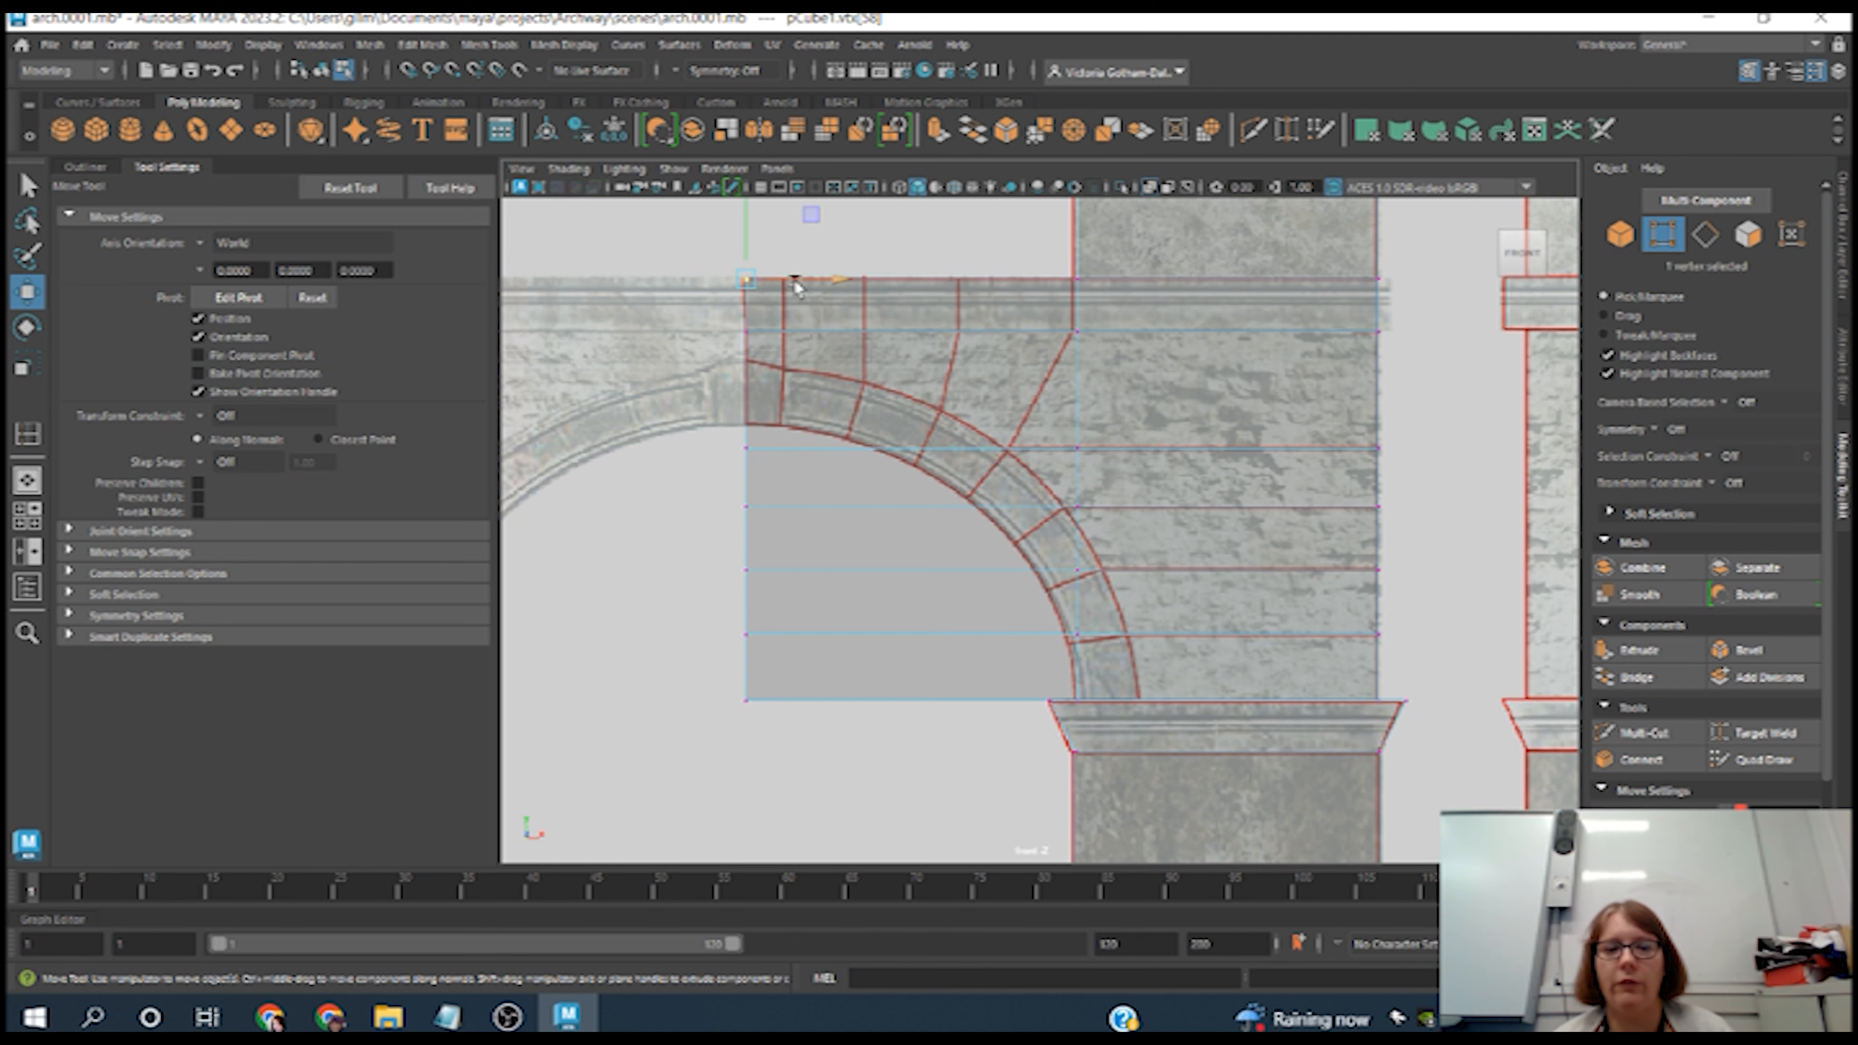
drag(850, 283, 901, 302)
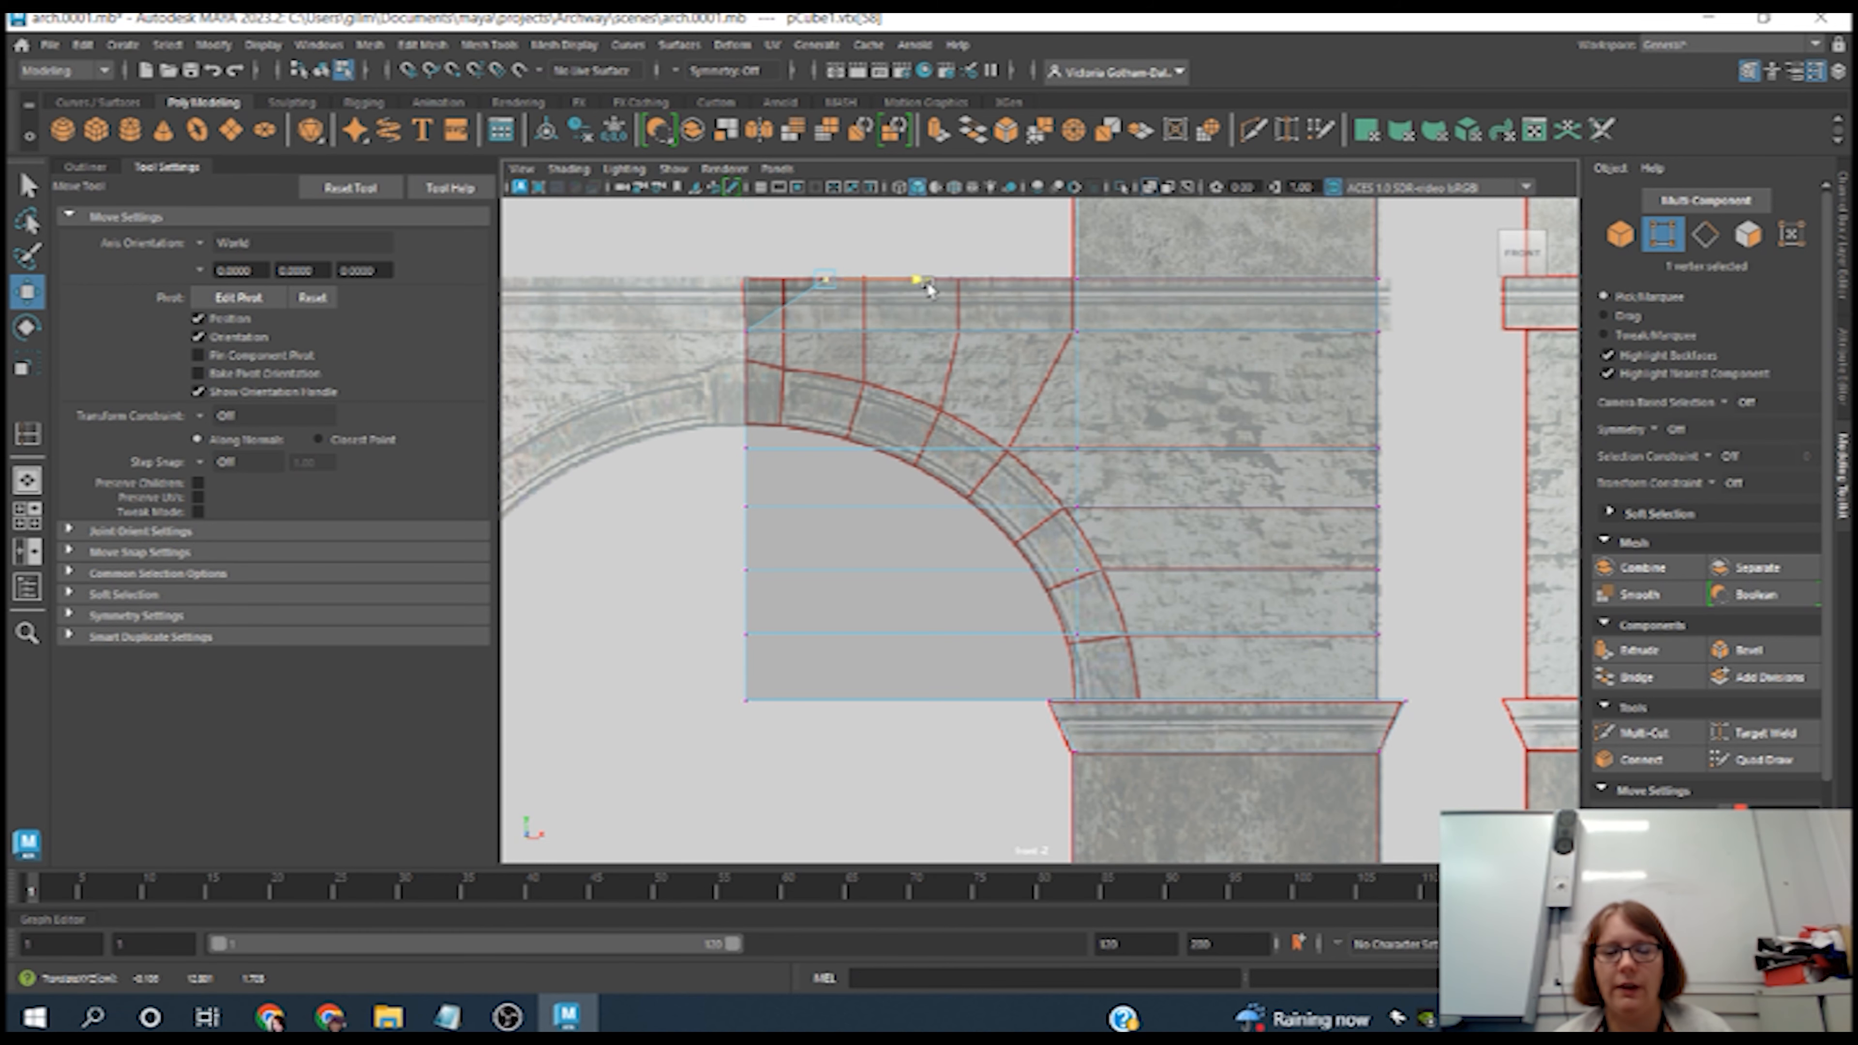
key(space)
key(f)
scroll(1289, 317, down, 5)
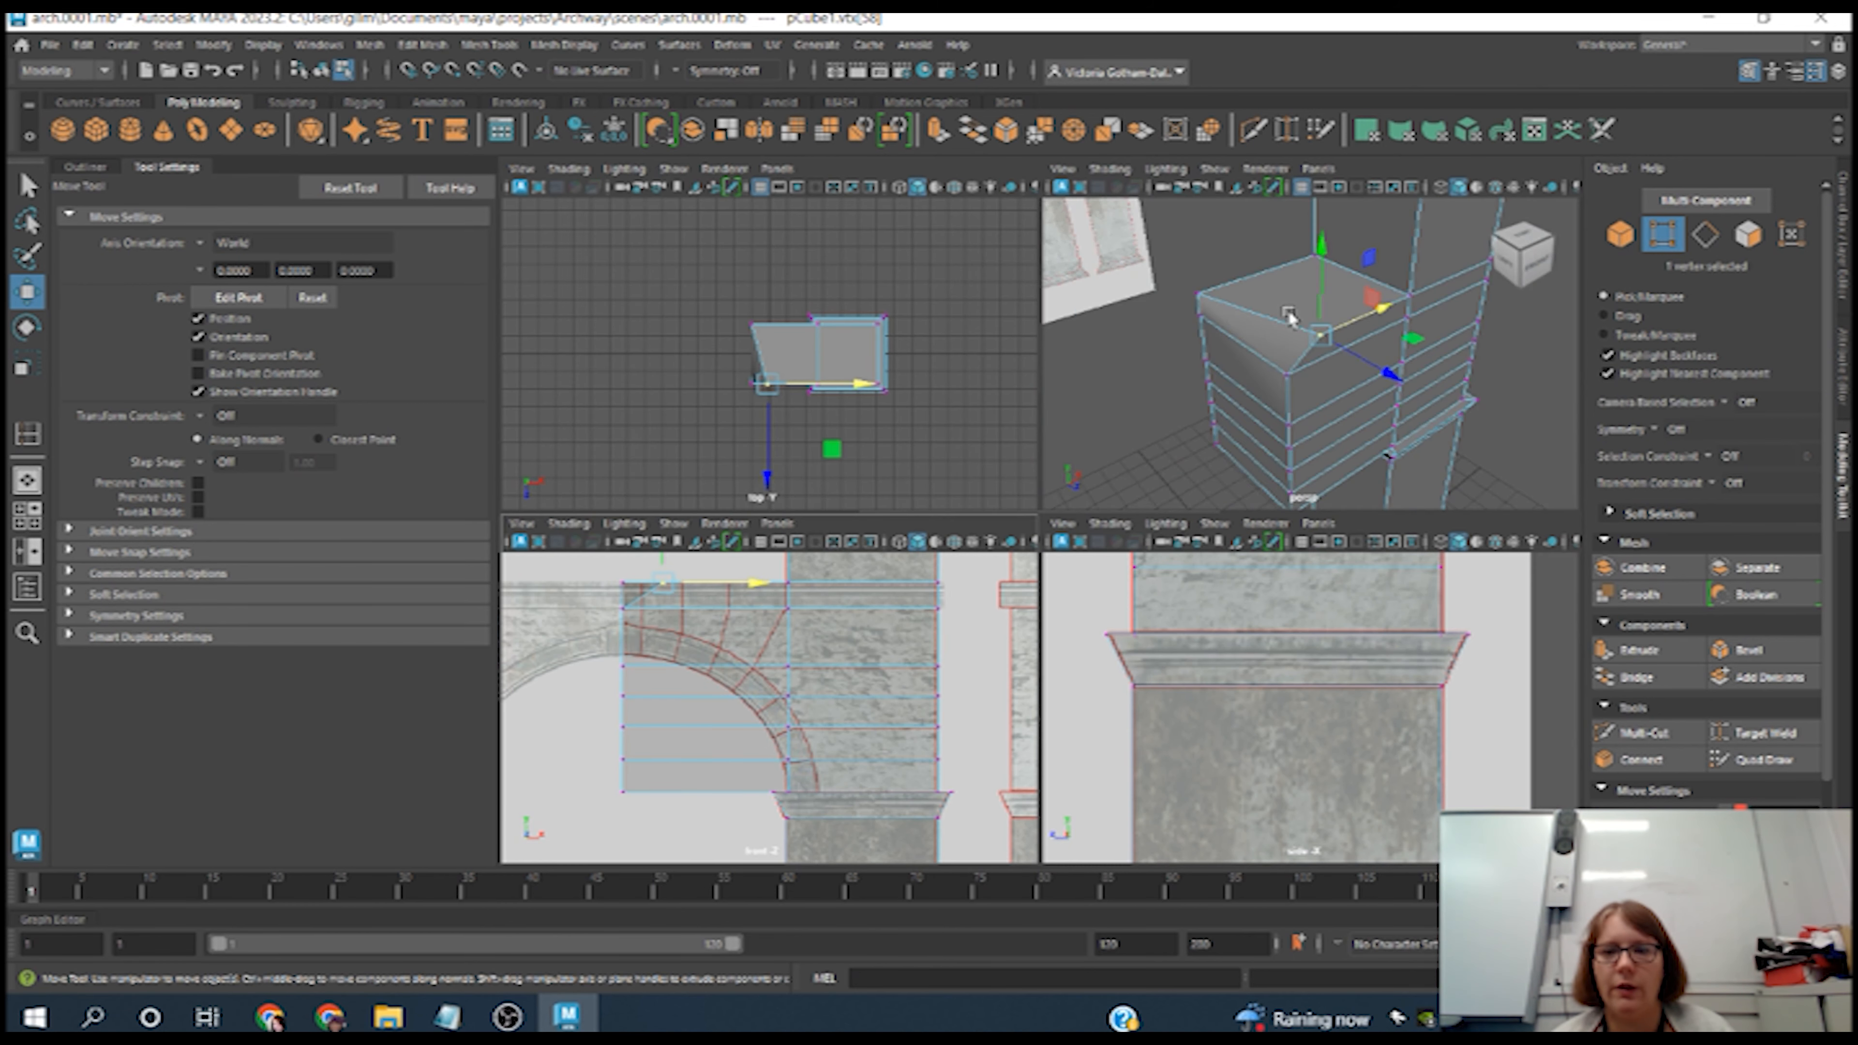
scroll(1462, 340, down, 4)
mouse_move(1462, 341)
middle_down()
mouse_move(1429, 359)
mouse_move(1460, 350)
middle_up()
key(ctrl+z)
key(ctrl+z)
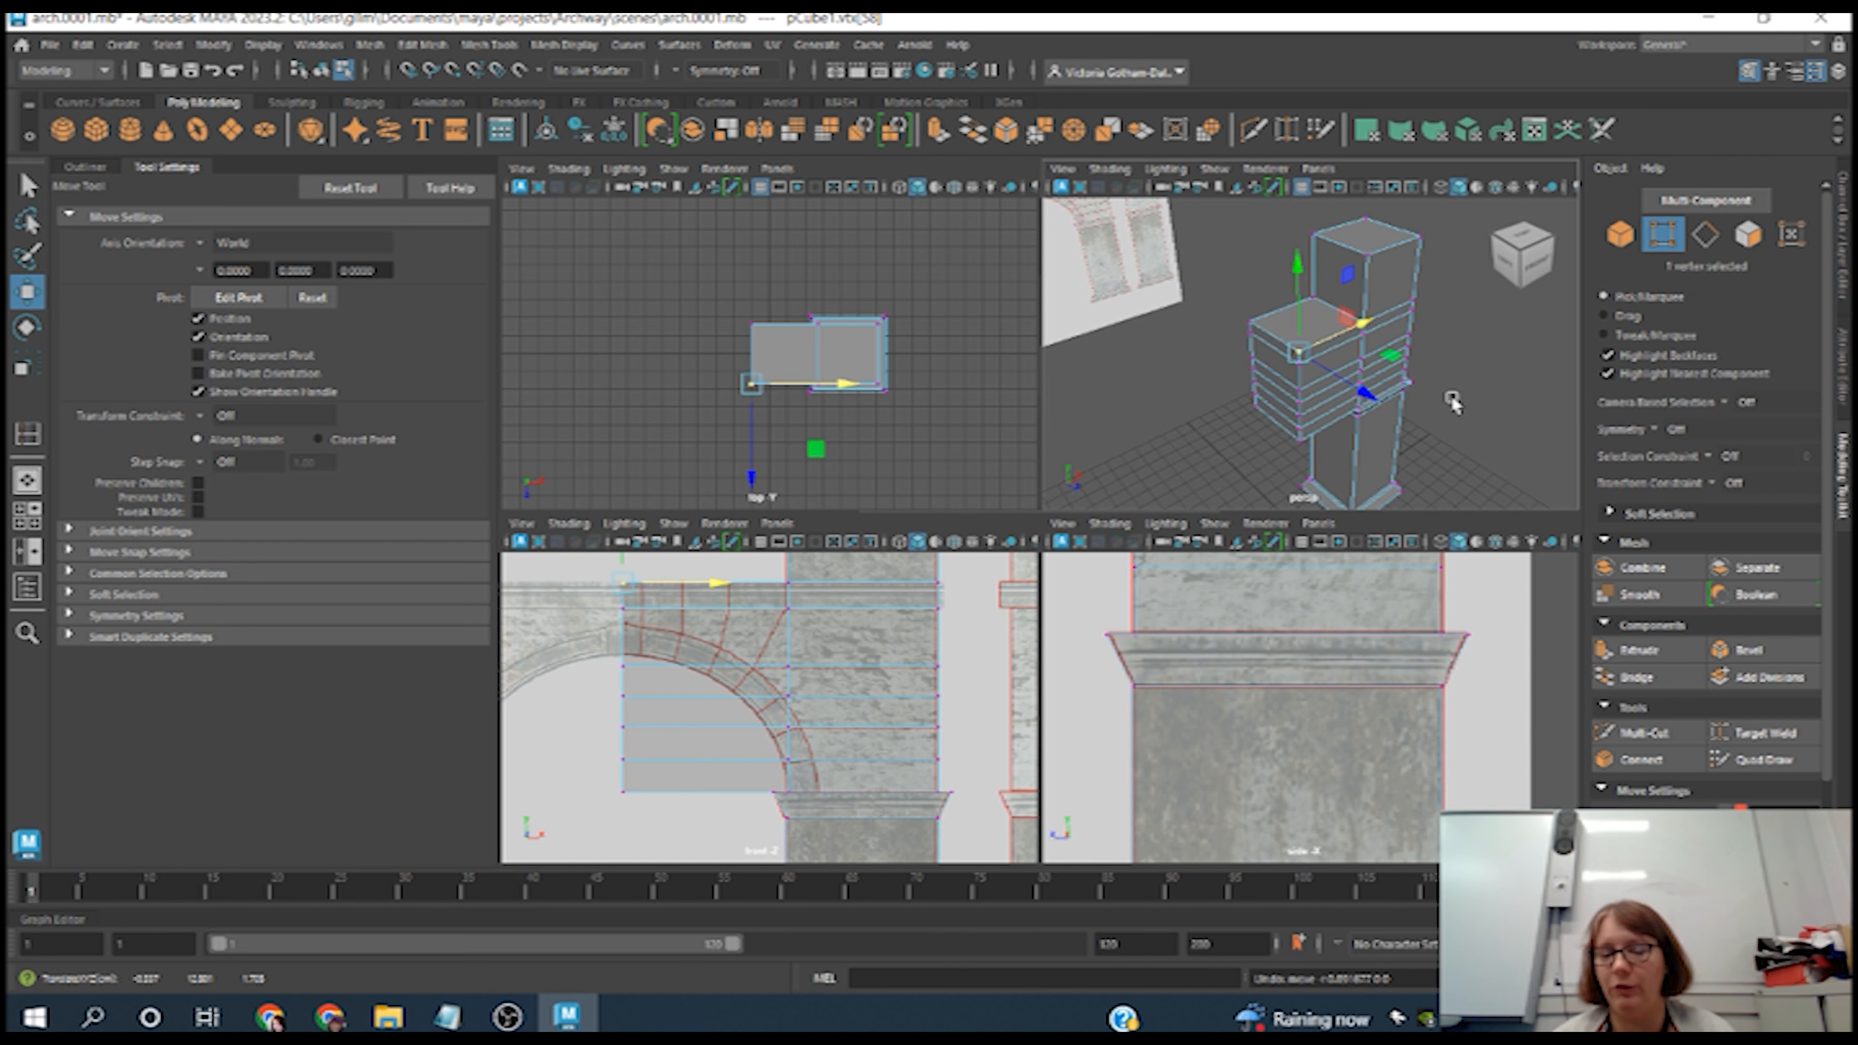
- Try moving both the front and back upper corner vertices sideways with an area selection, and undo the move
key(space)
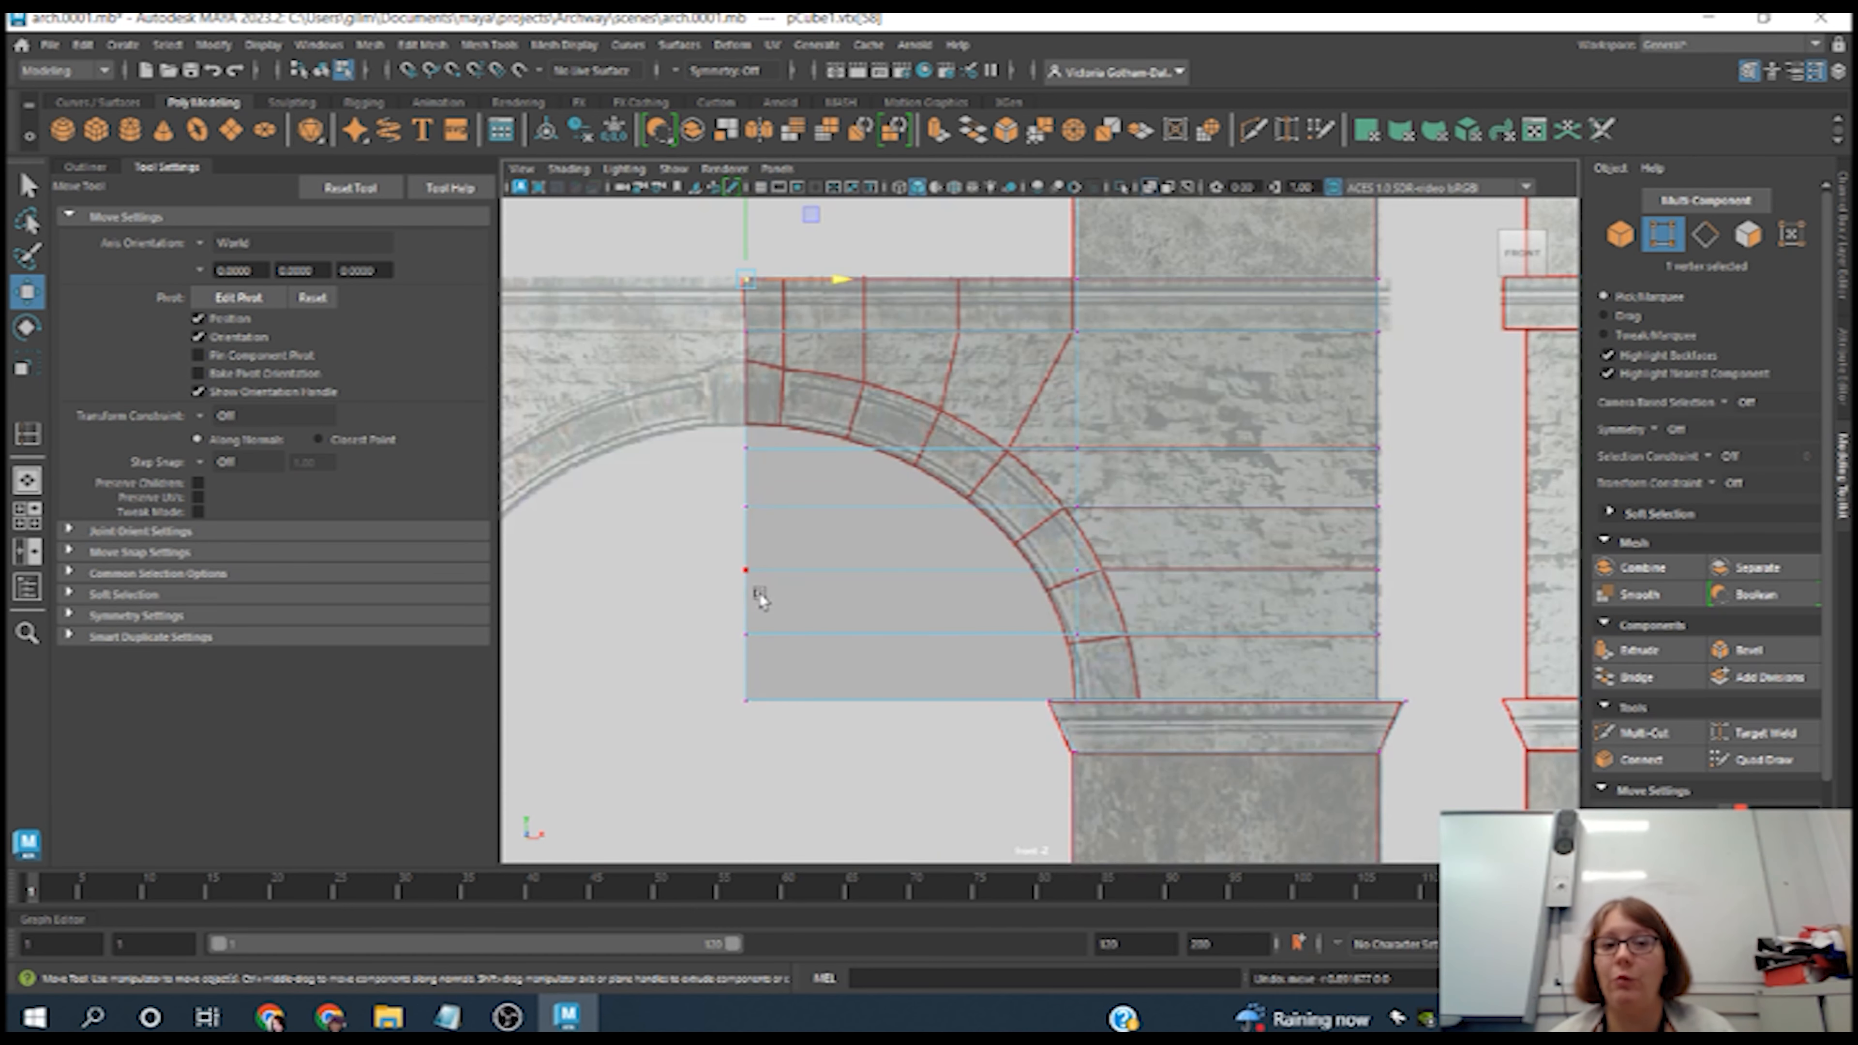
drag(688, 232, 845, 307)
key(ctrl+z)
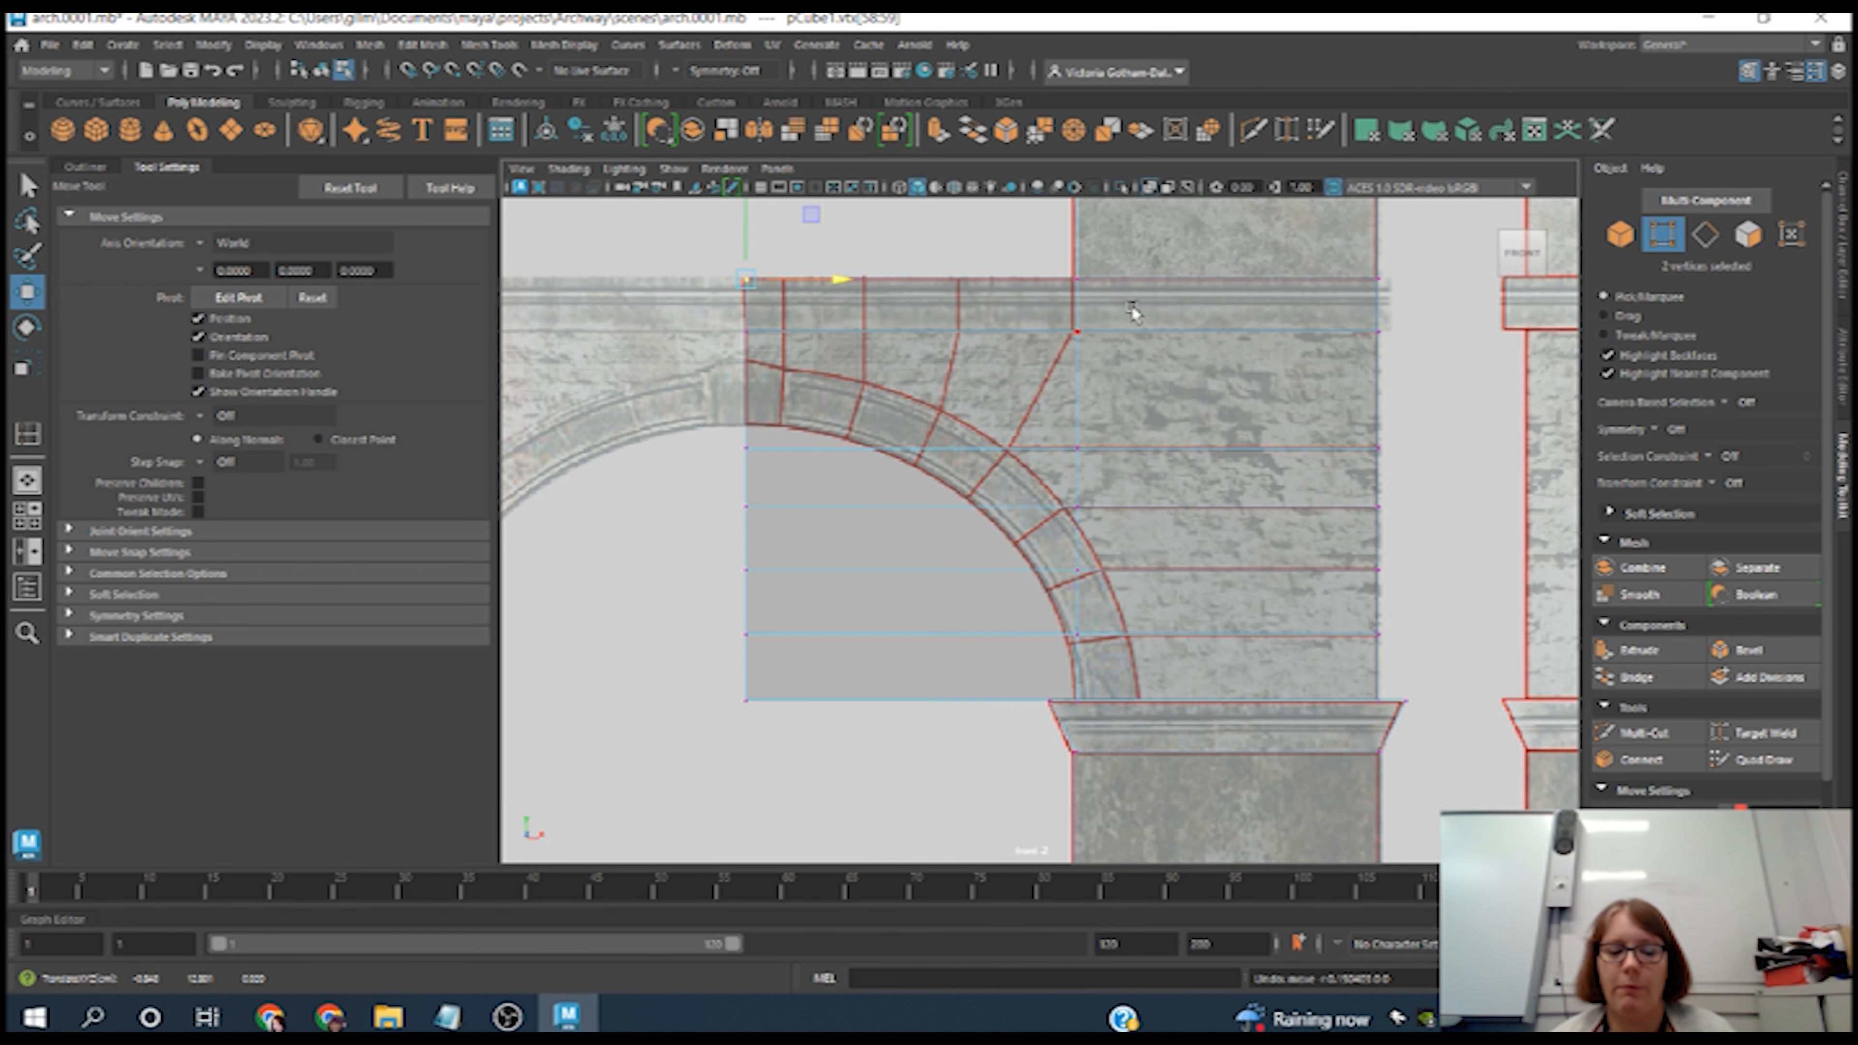
key(space)
middle_drag(754, 622, 770, 655)
key(ctrl+z)
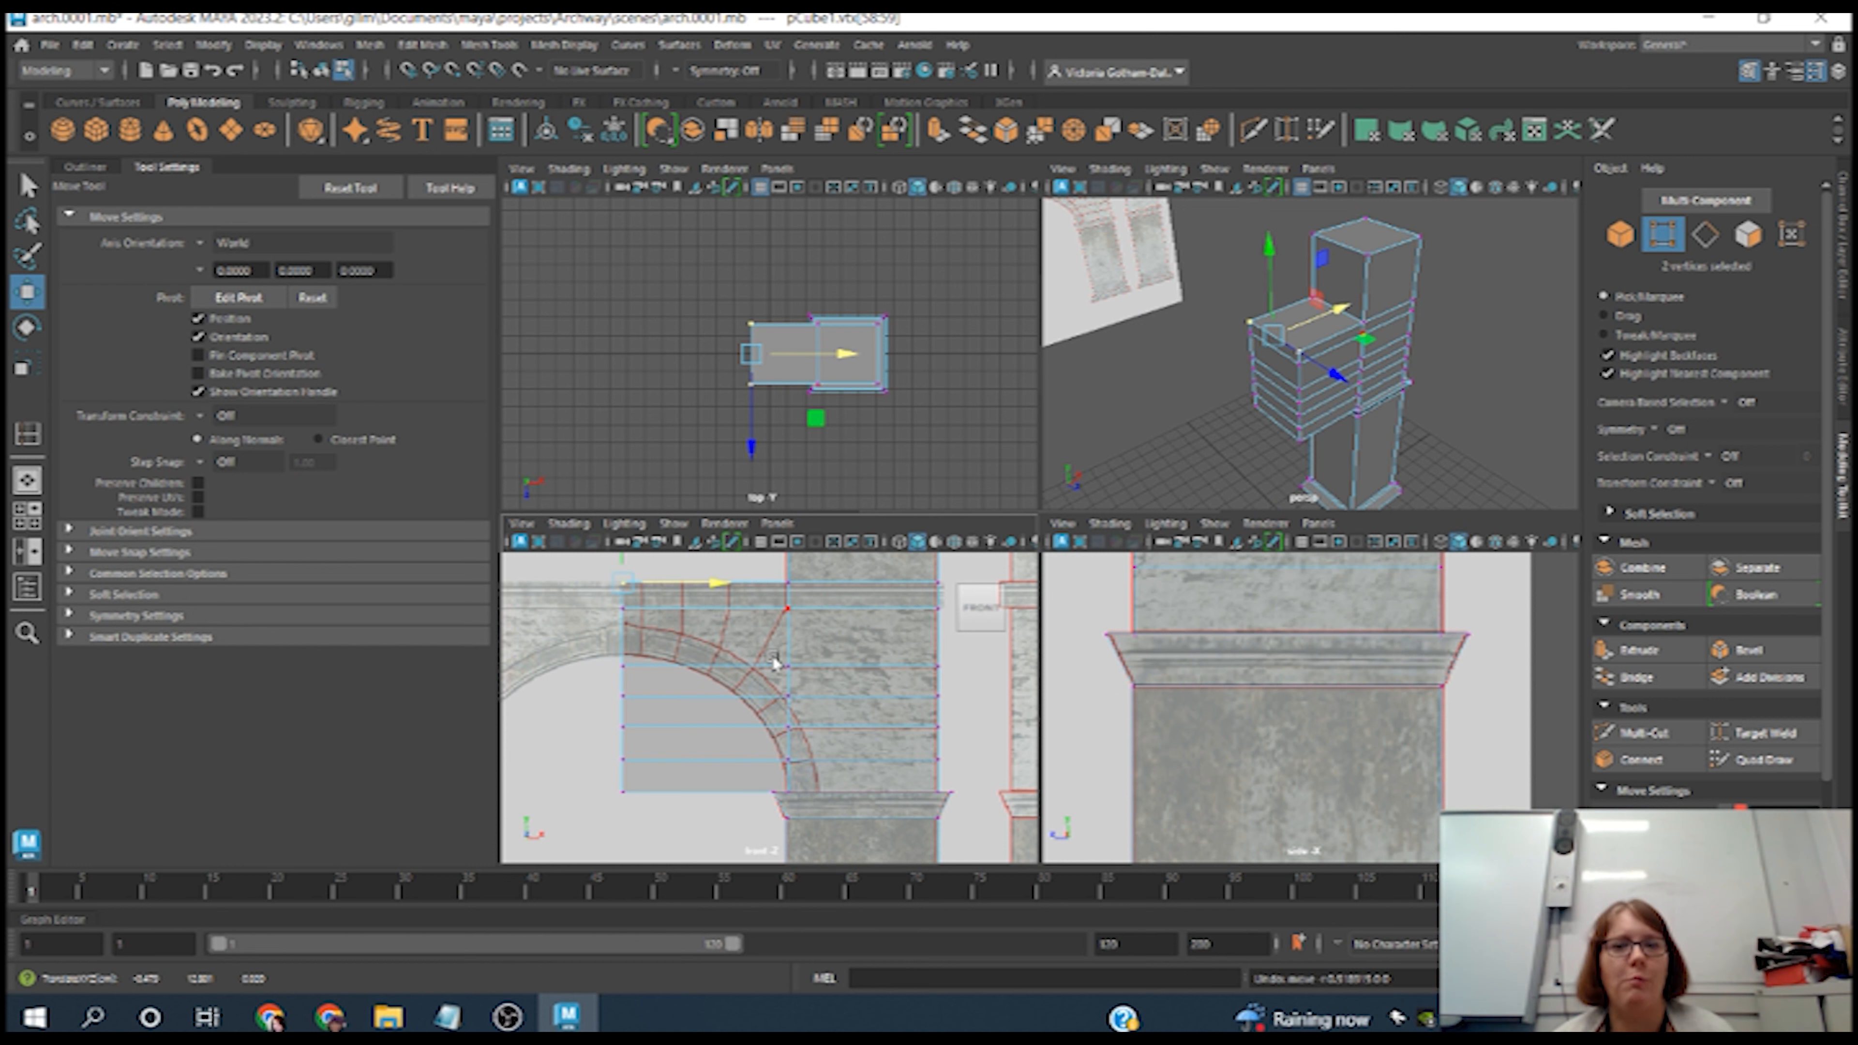
- Set the modelling symmetry to Object Z
click(677, 73)
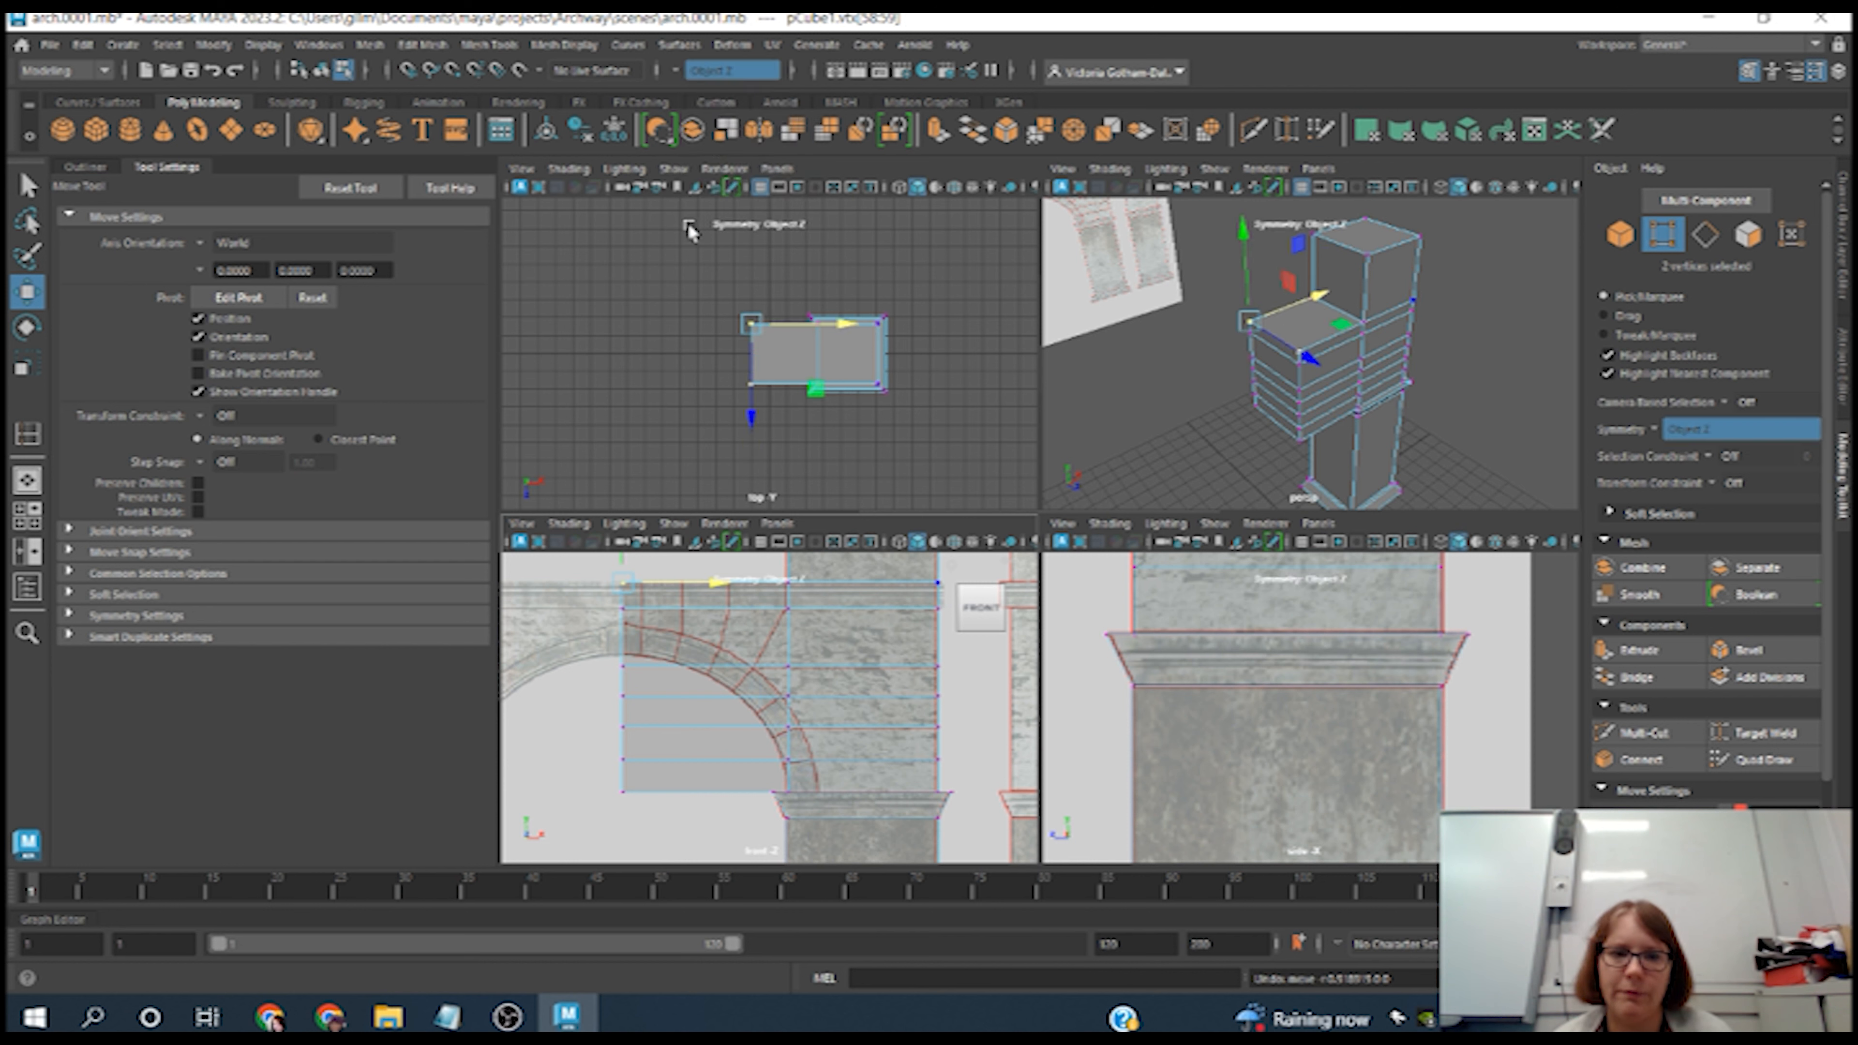
key(ctrl+z)
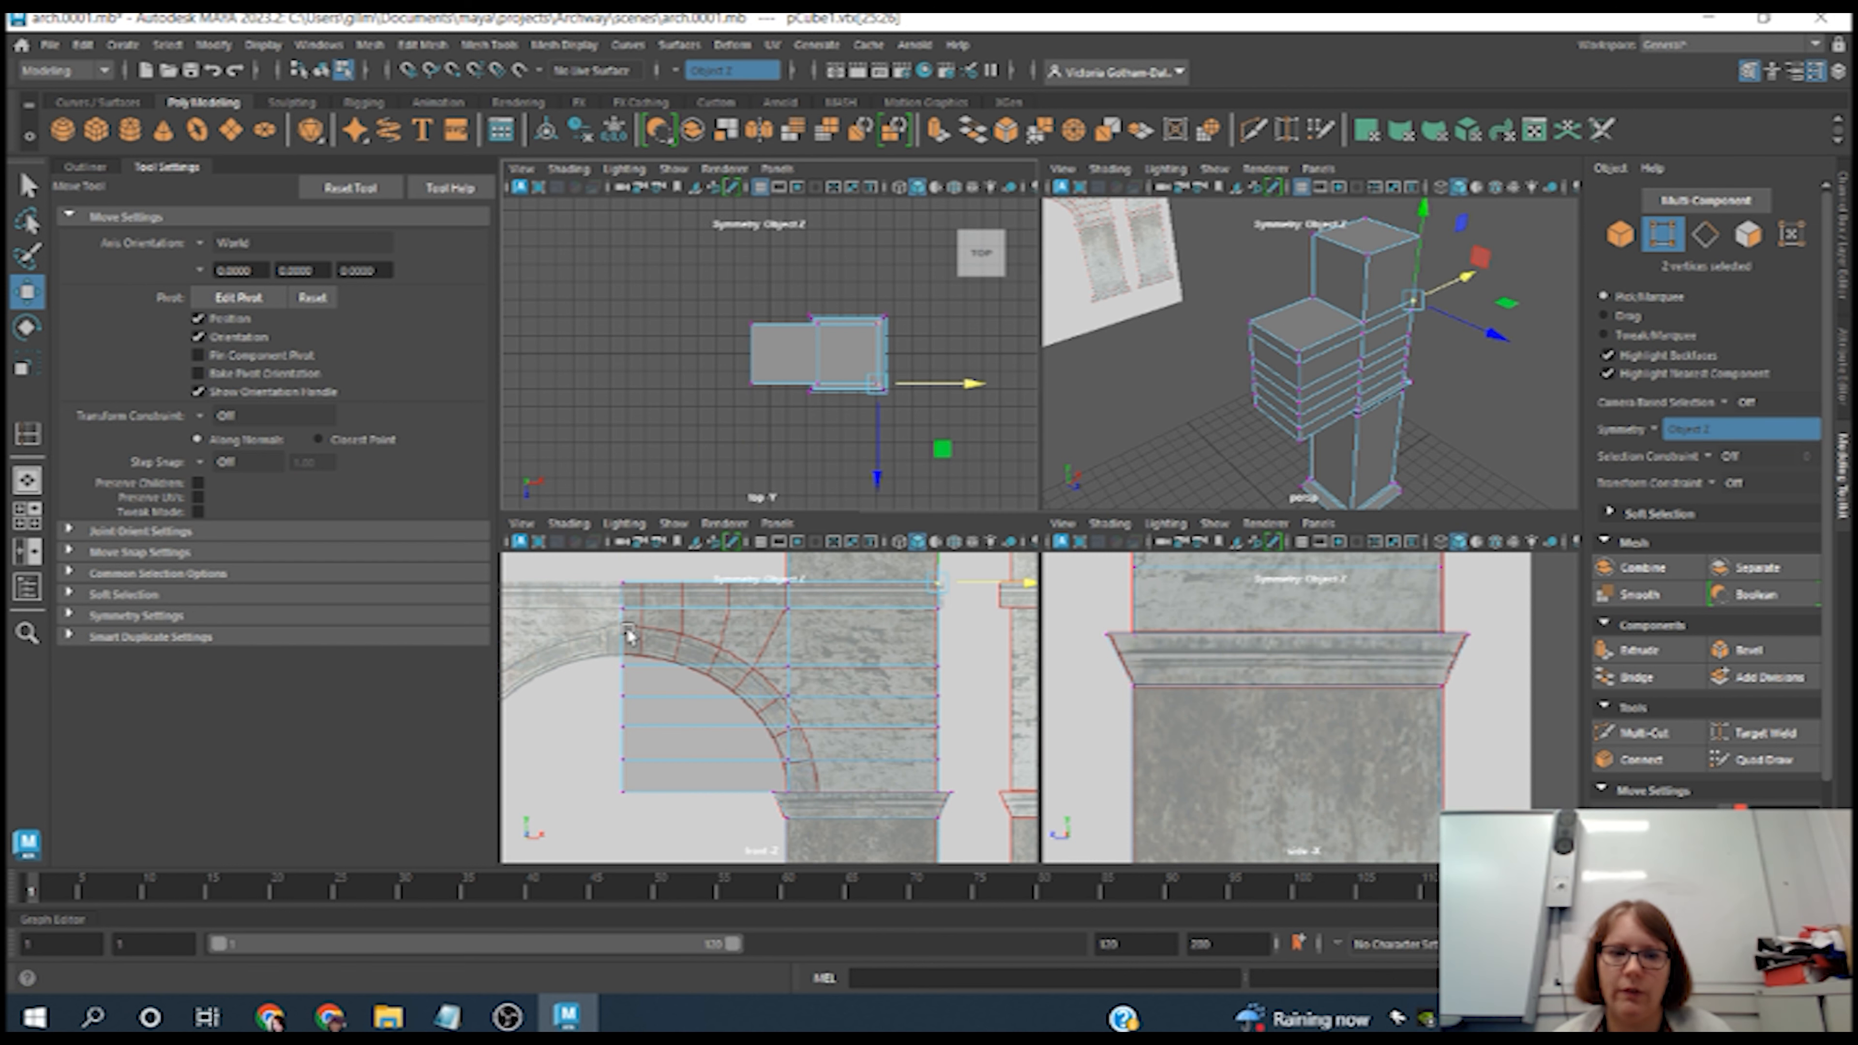
- Try World Z symmetry with the extruded block's upper end corner vertices selected, and return the symmetry to Object Z
click(750, 386)
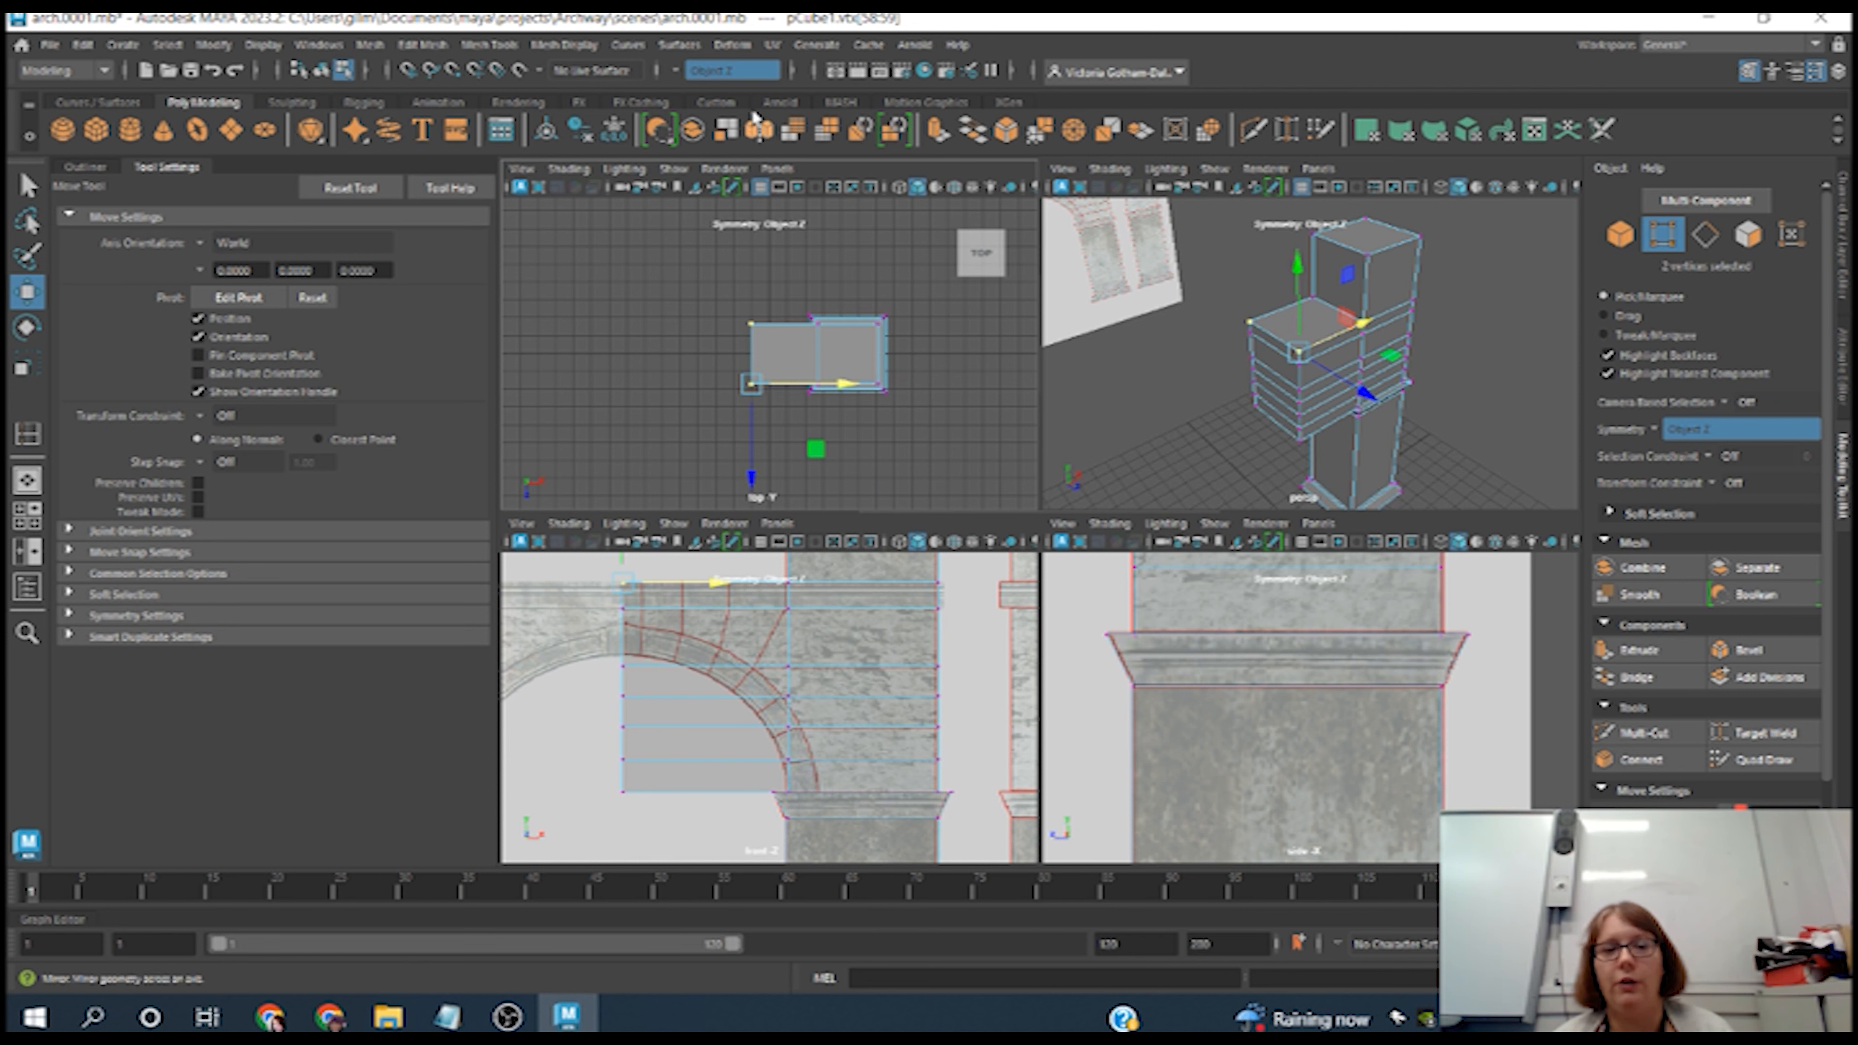
click(675, 70)
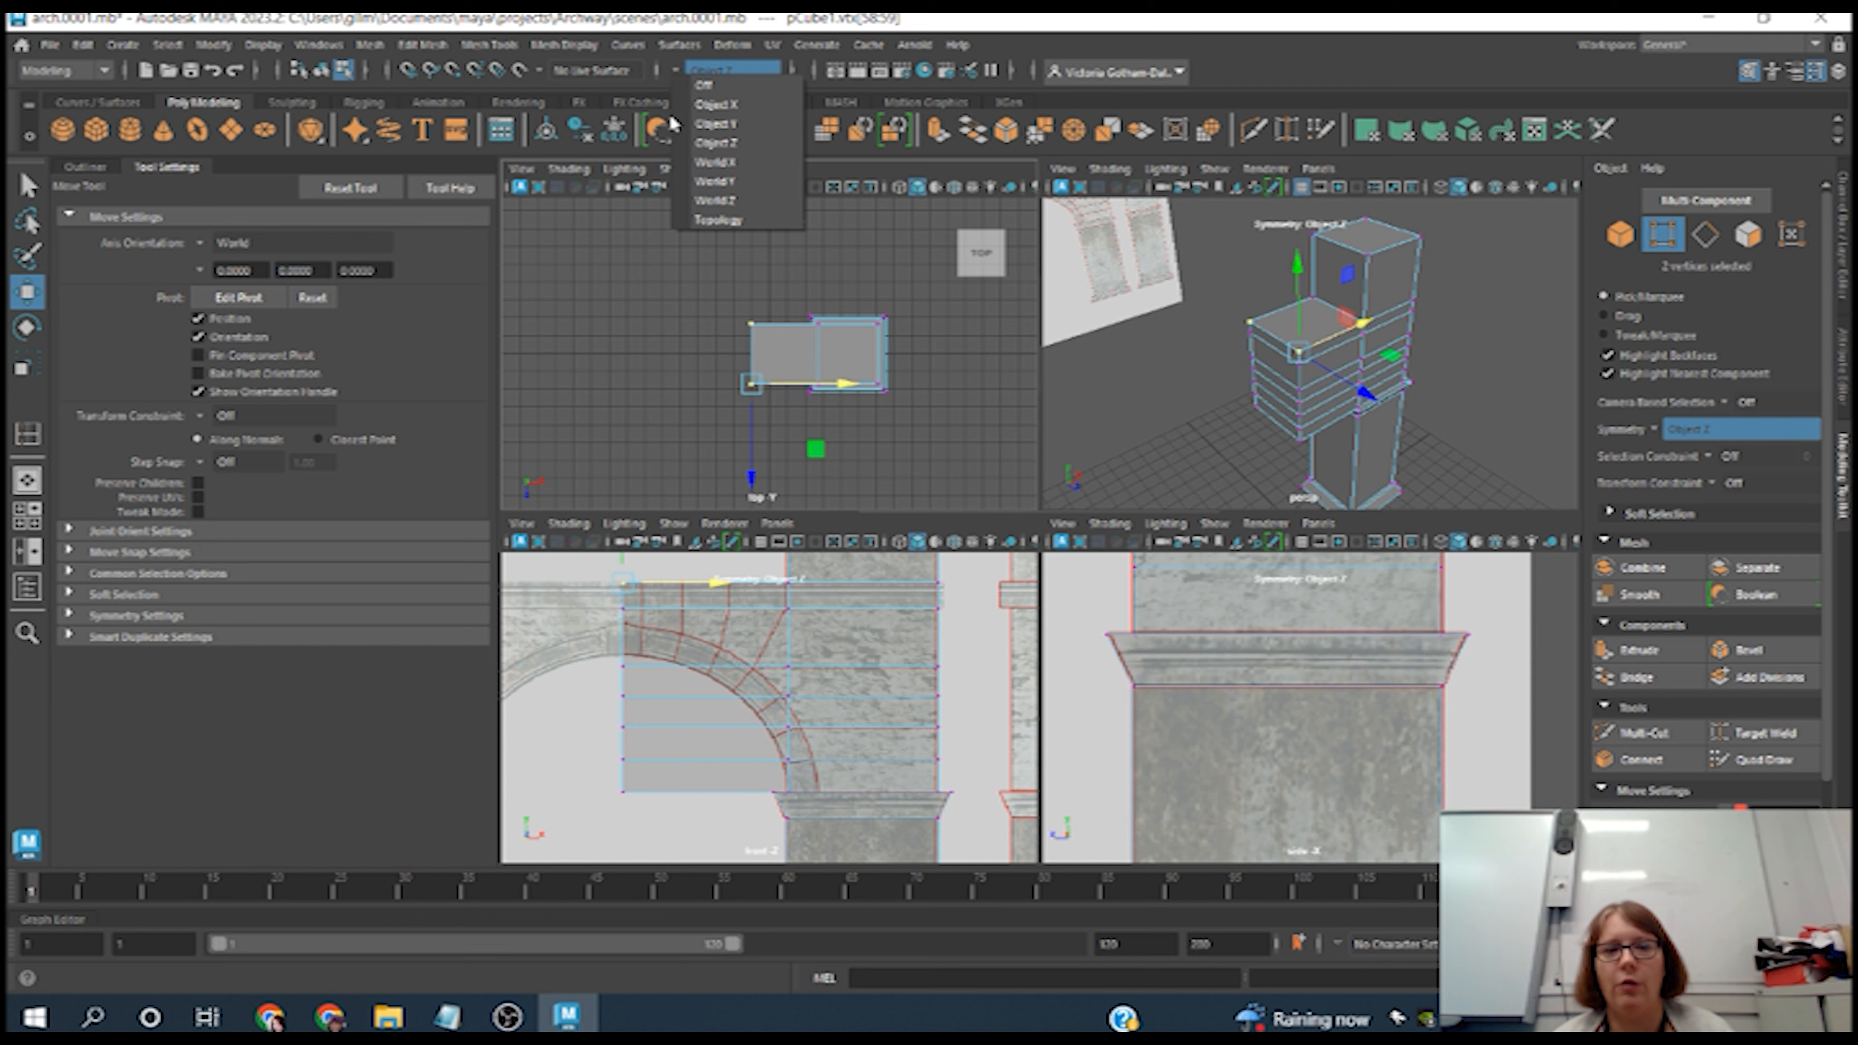
click(684, 200)
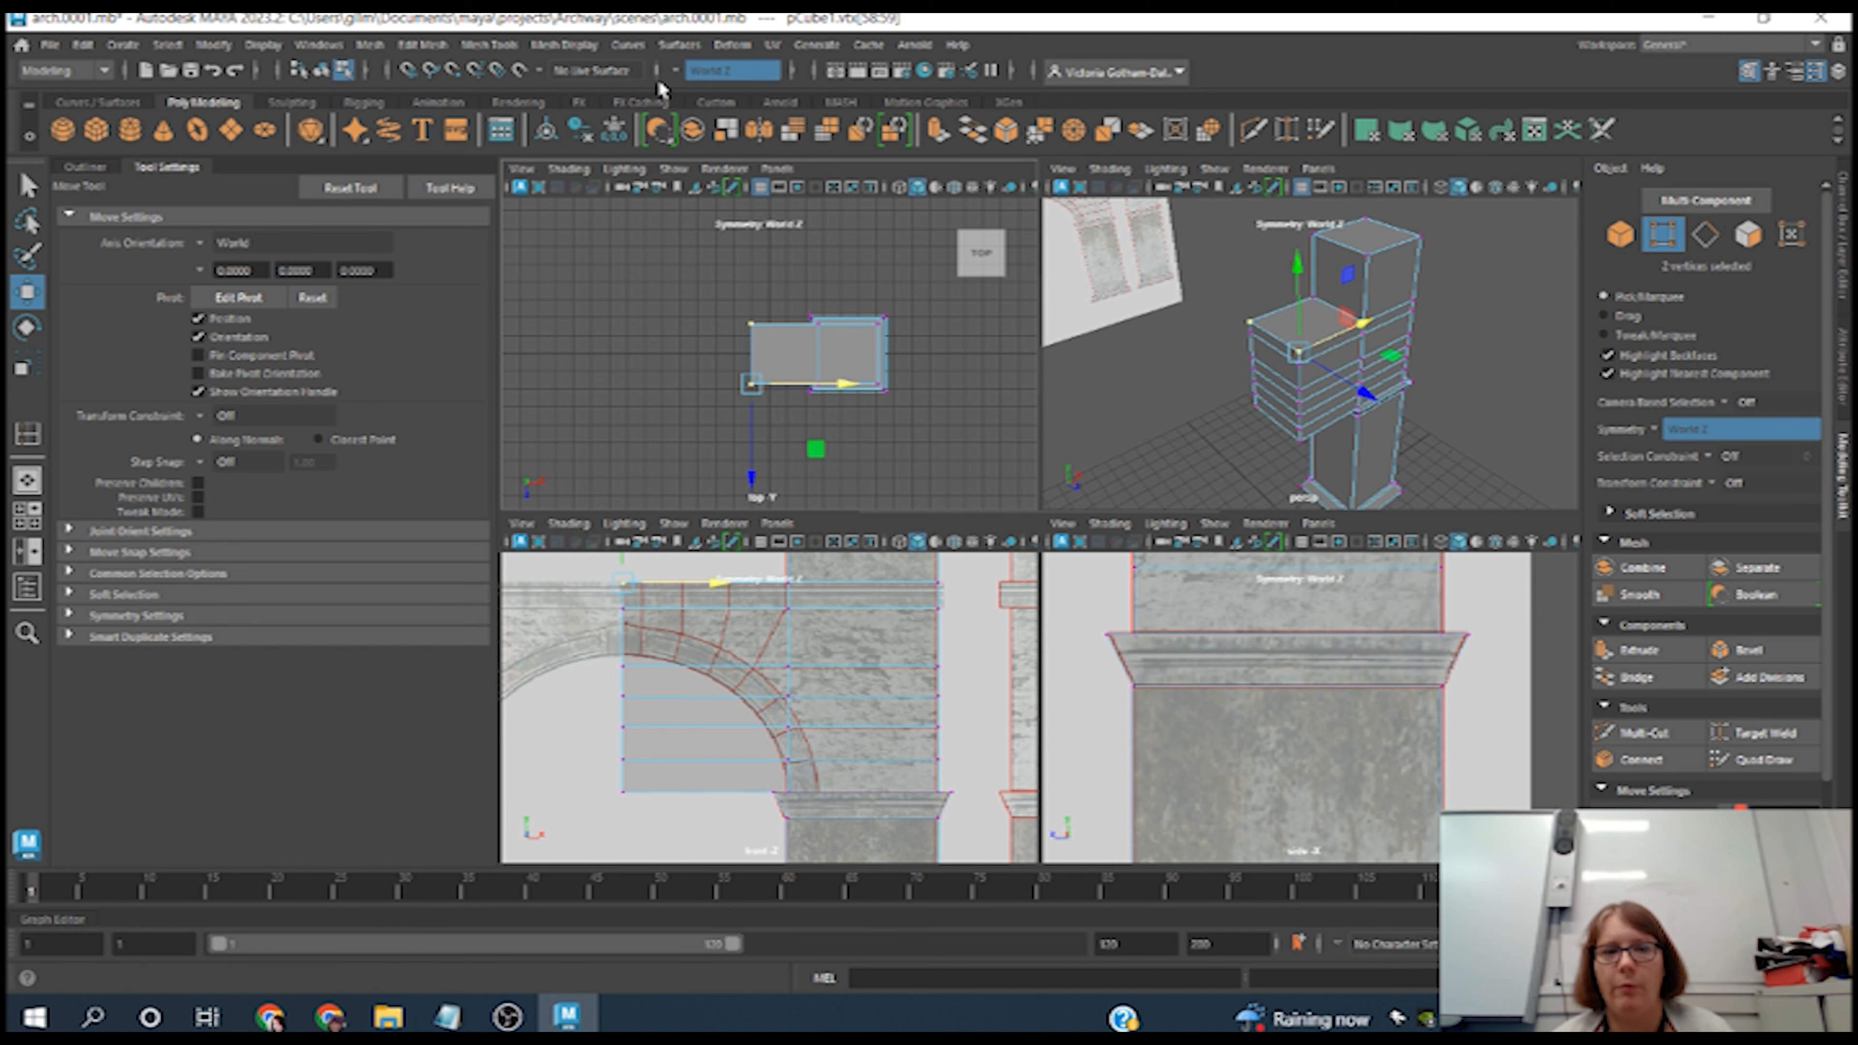
click(674, 73)
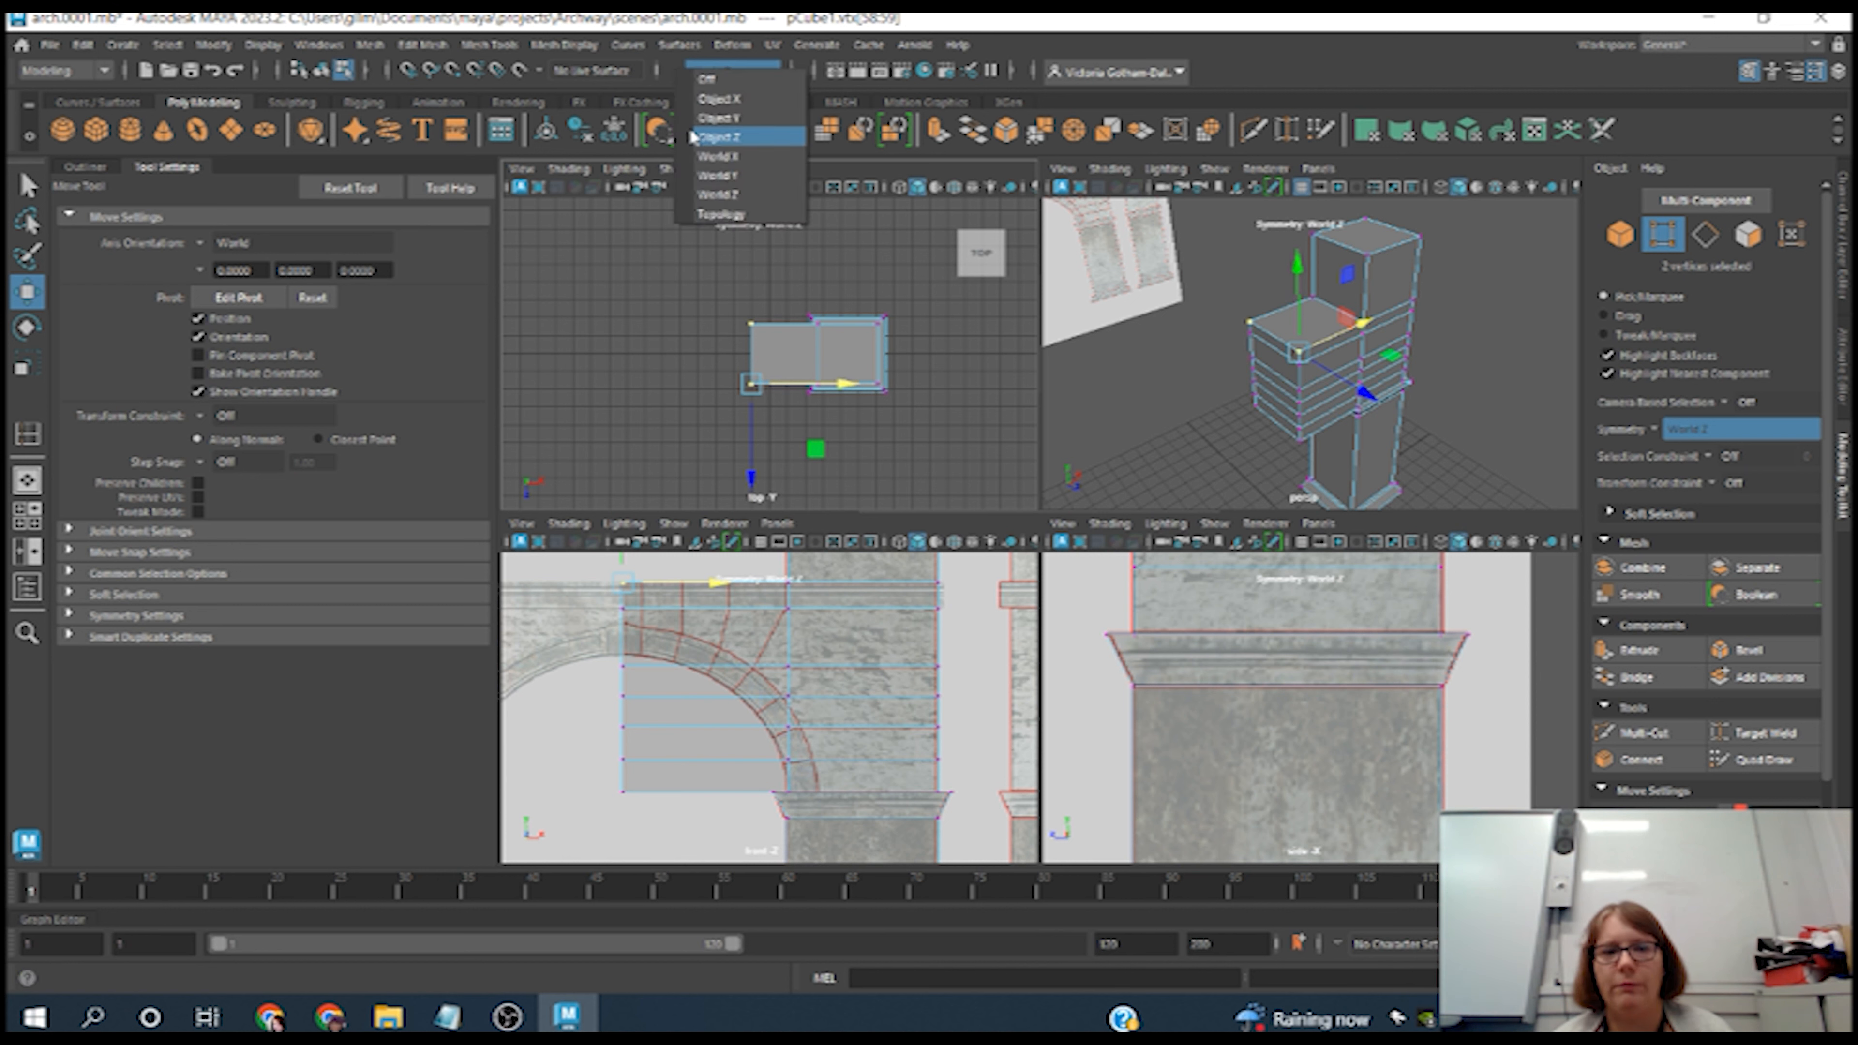
click(716, 136)
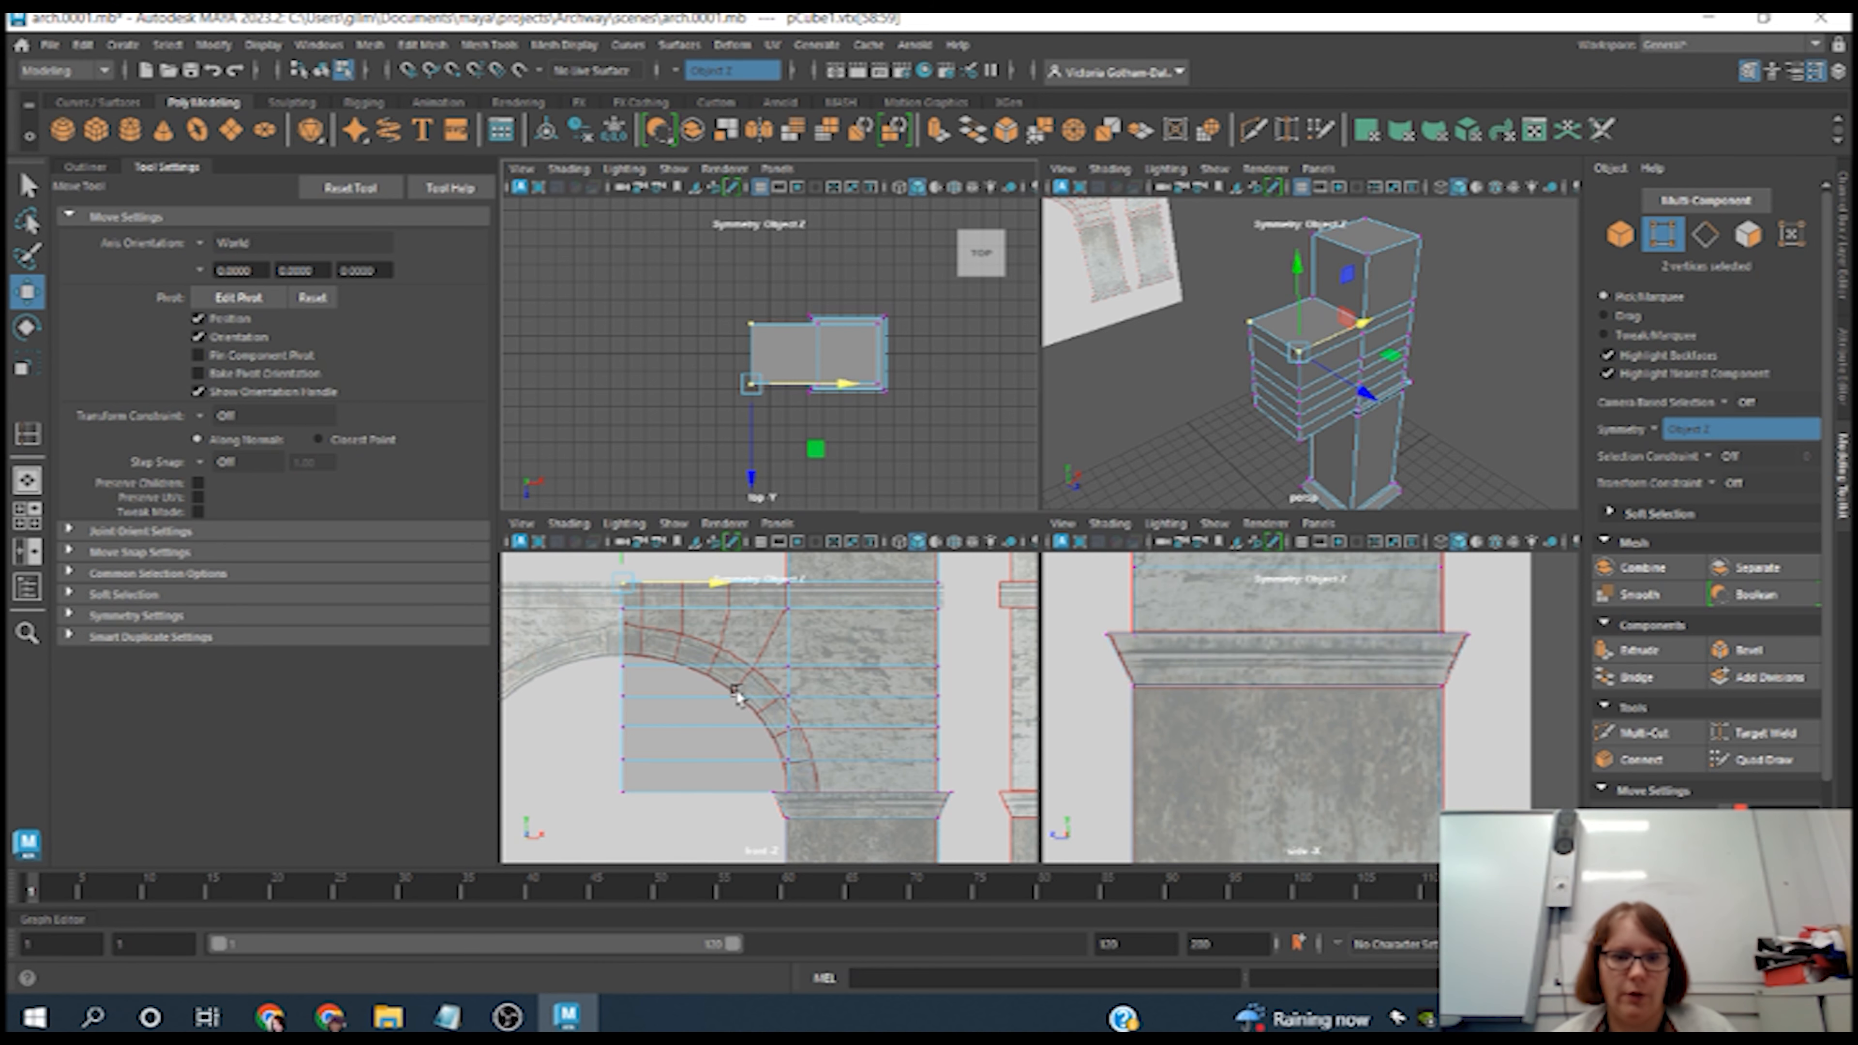
- In an enlarged front view, slide the five lower vertex pairs on the block's pillar-side edge sideways onto the outer arch curve
key(space)
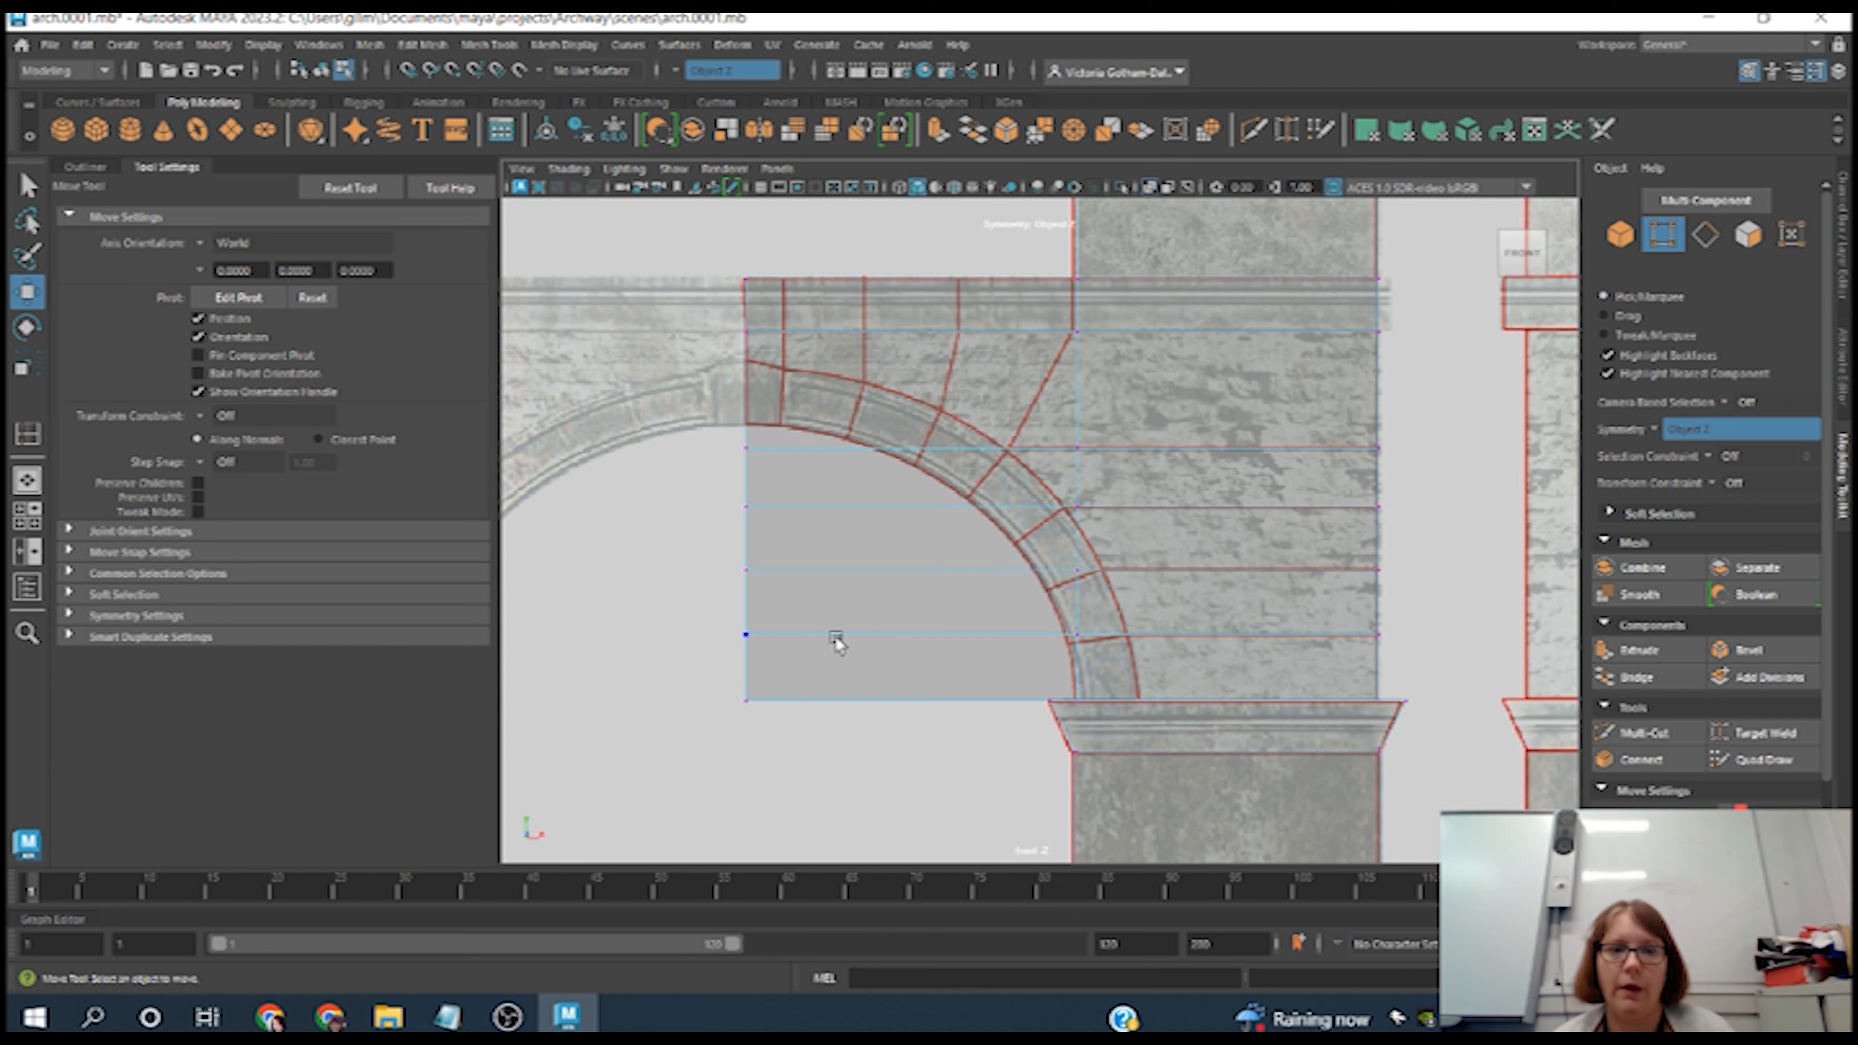
drag(705, 241, 768, 296)
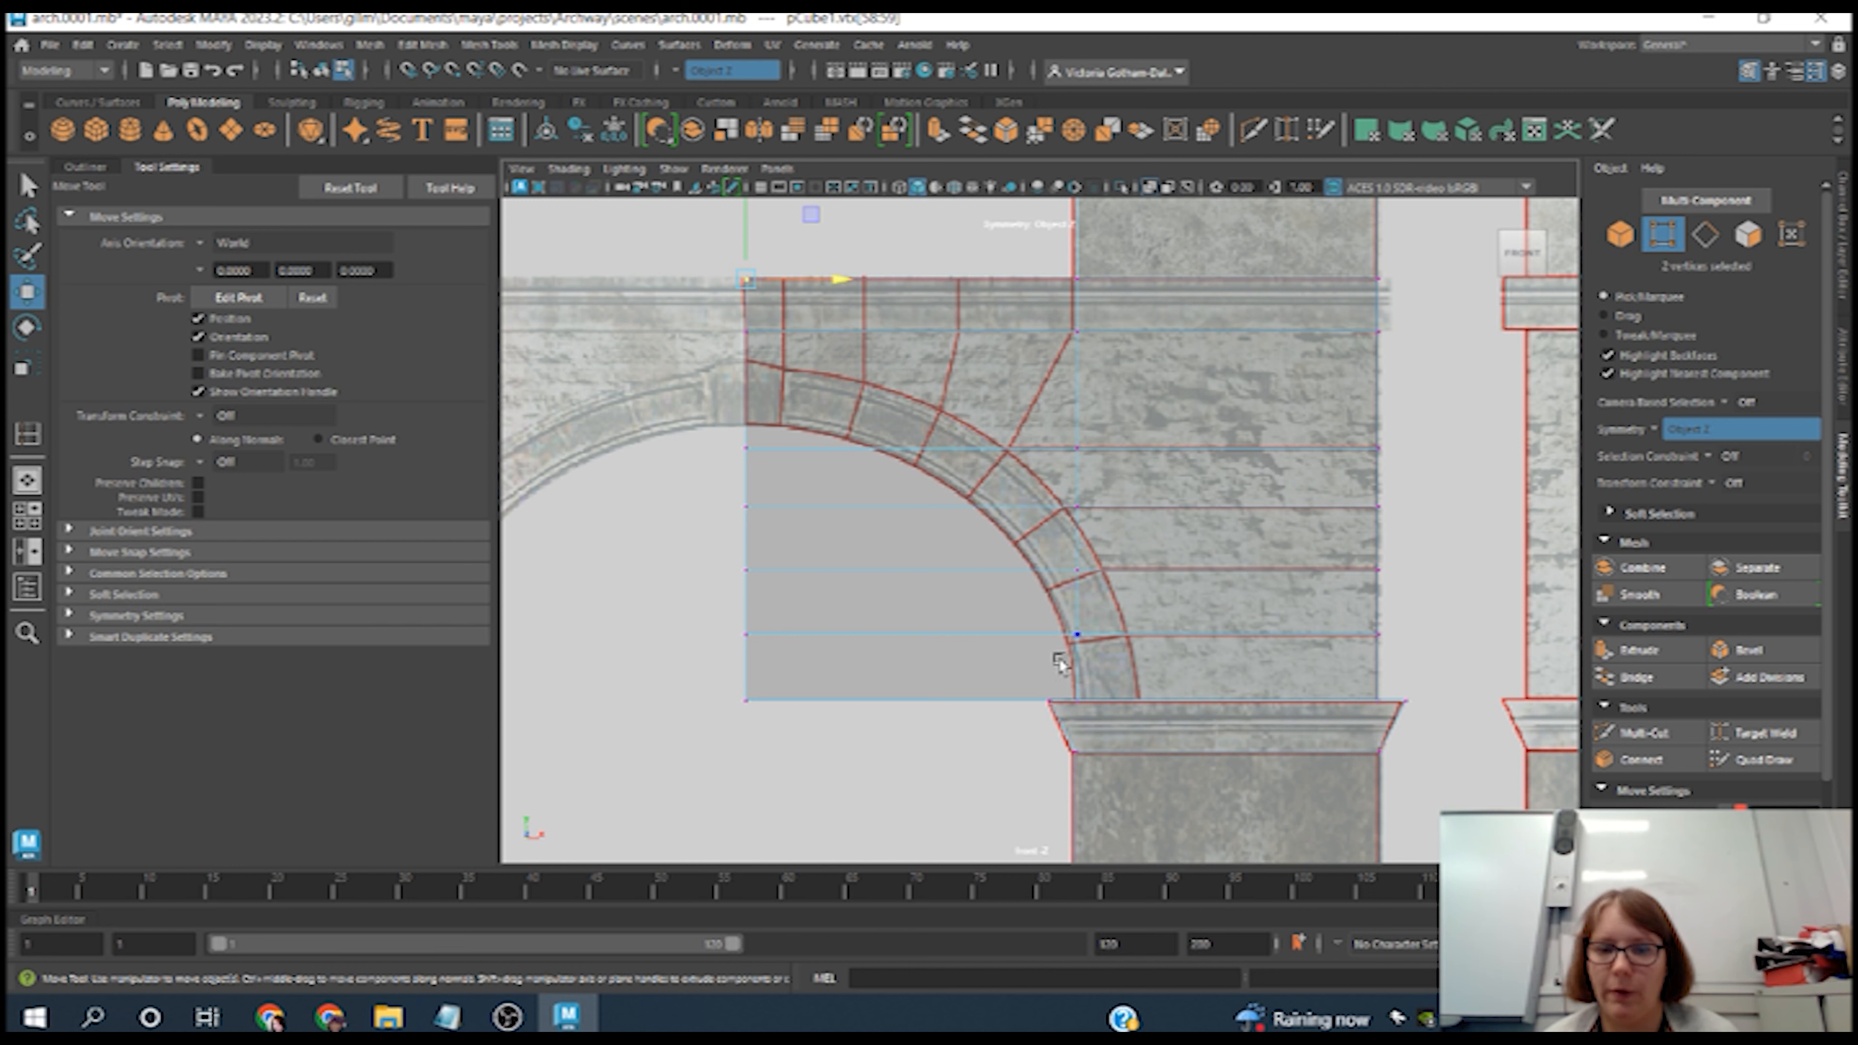
click(1073, 676)
drag(1173, 708, 1231, 693)
drag(1051, 614, 1218, 636)
drag(1029, 535, 1155, 516)
click(1080, 507)
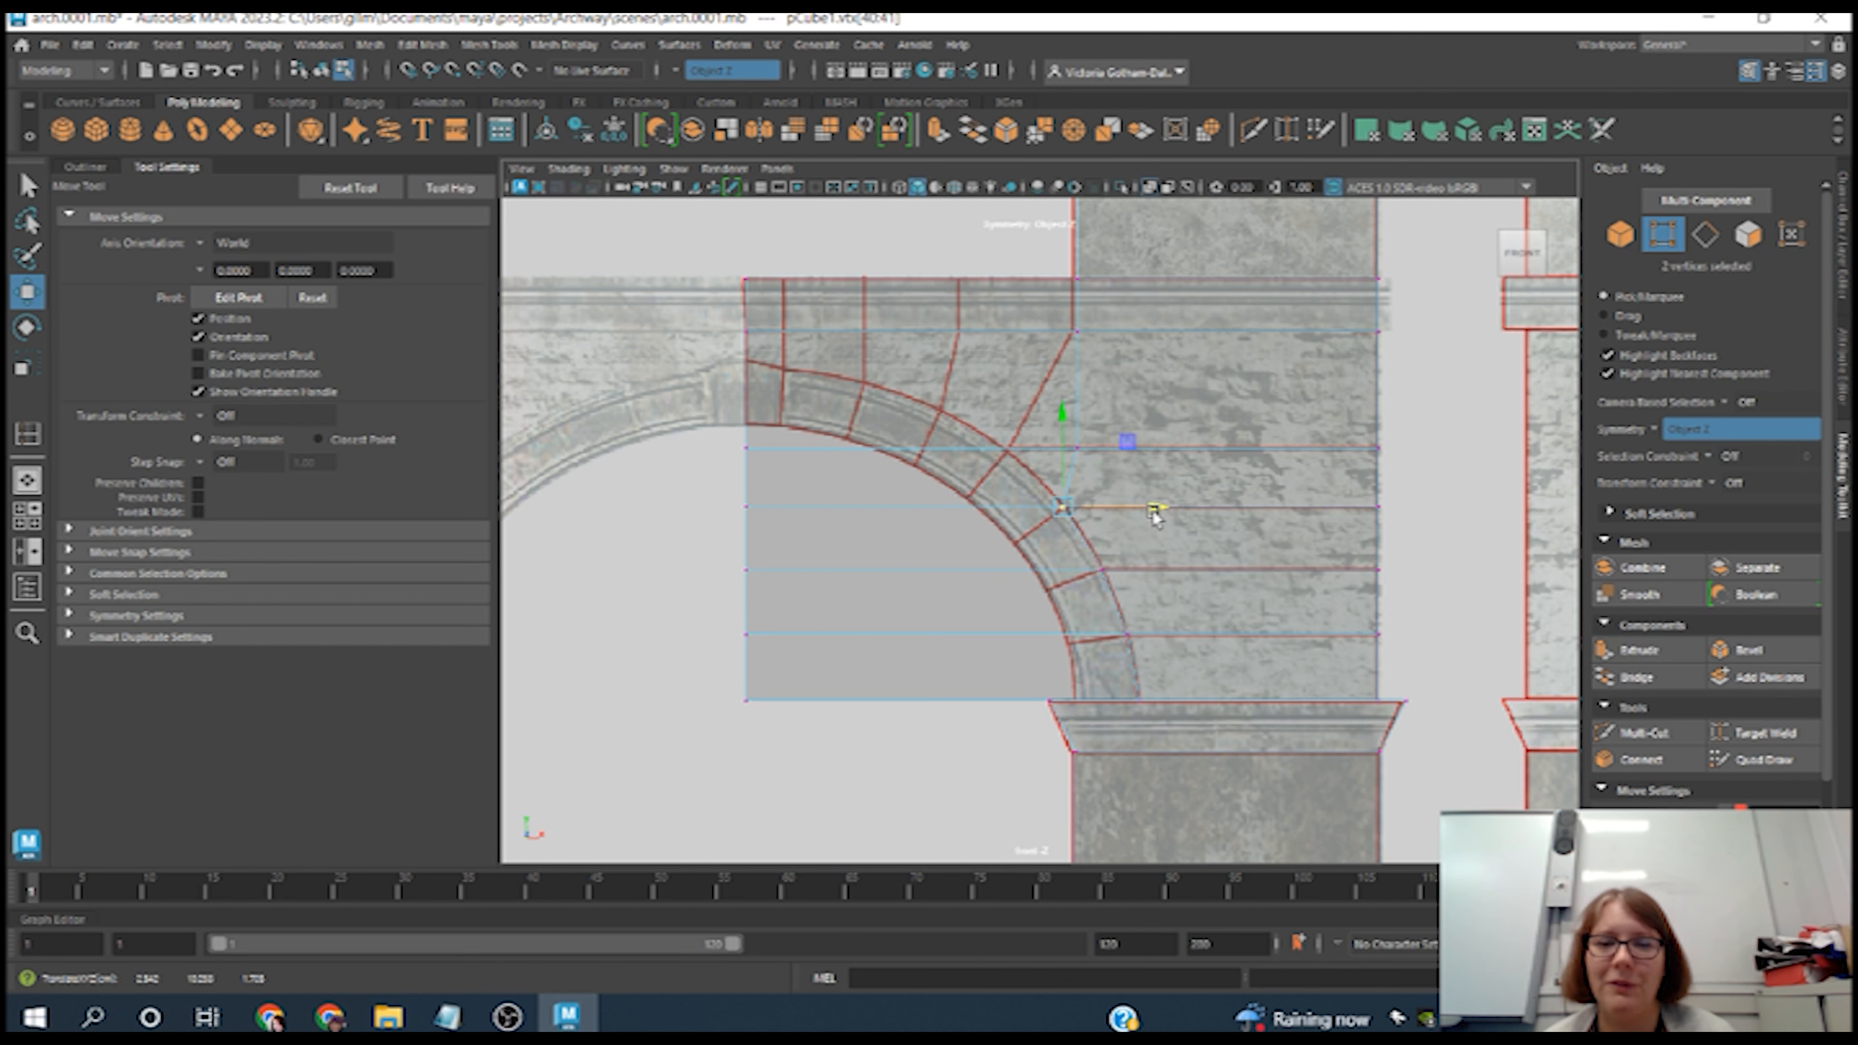
click(1068, 427)
drag(1163, 456, 1095, 466)
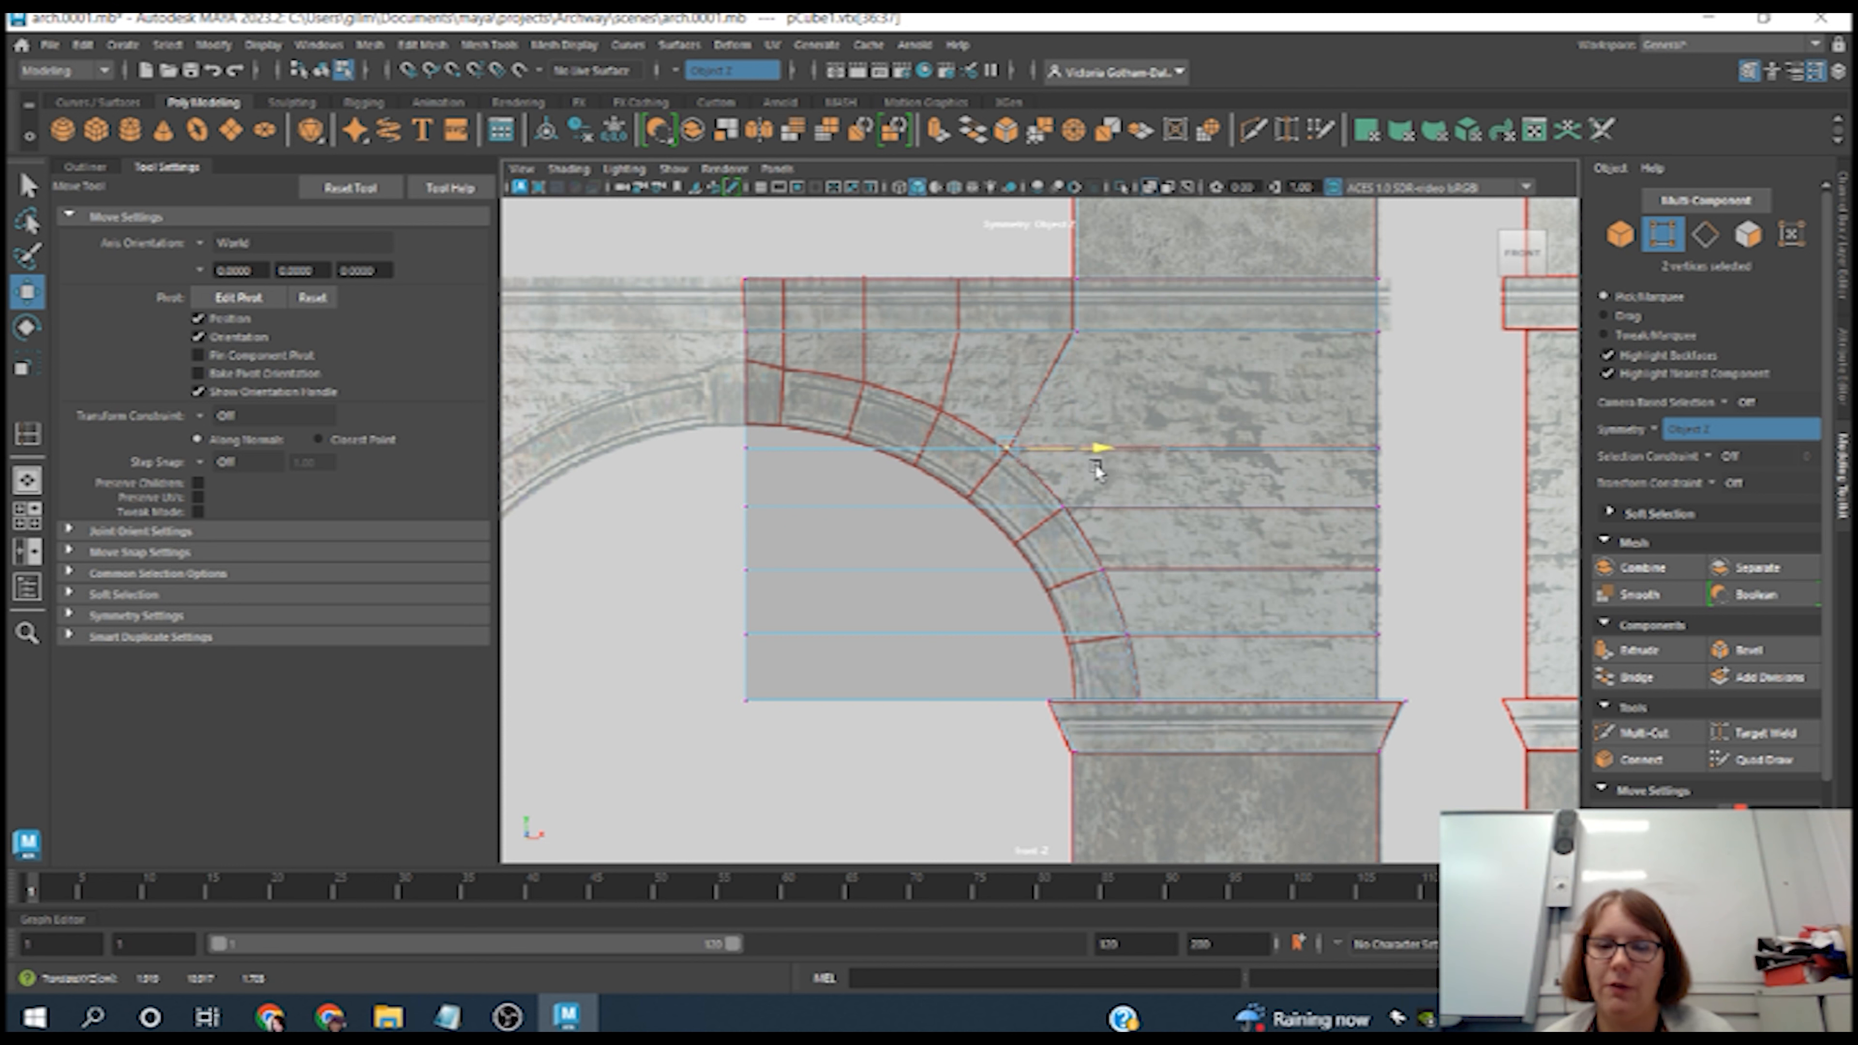
- Move the block's lowest end vertices to the foot of the inner arch curve and the pair above to the lowest stone joint
drag(718, 714, 1168, 639)
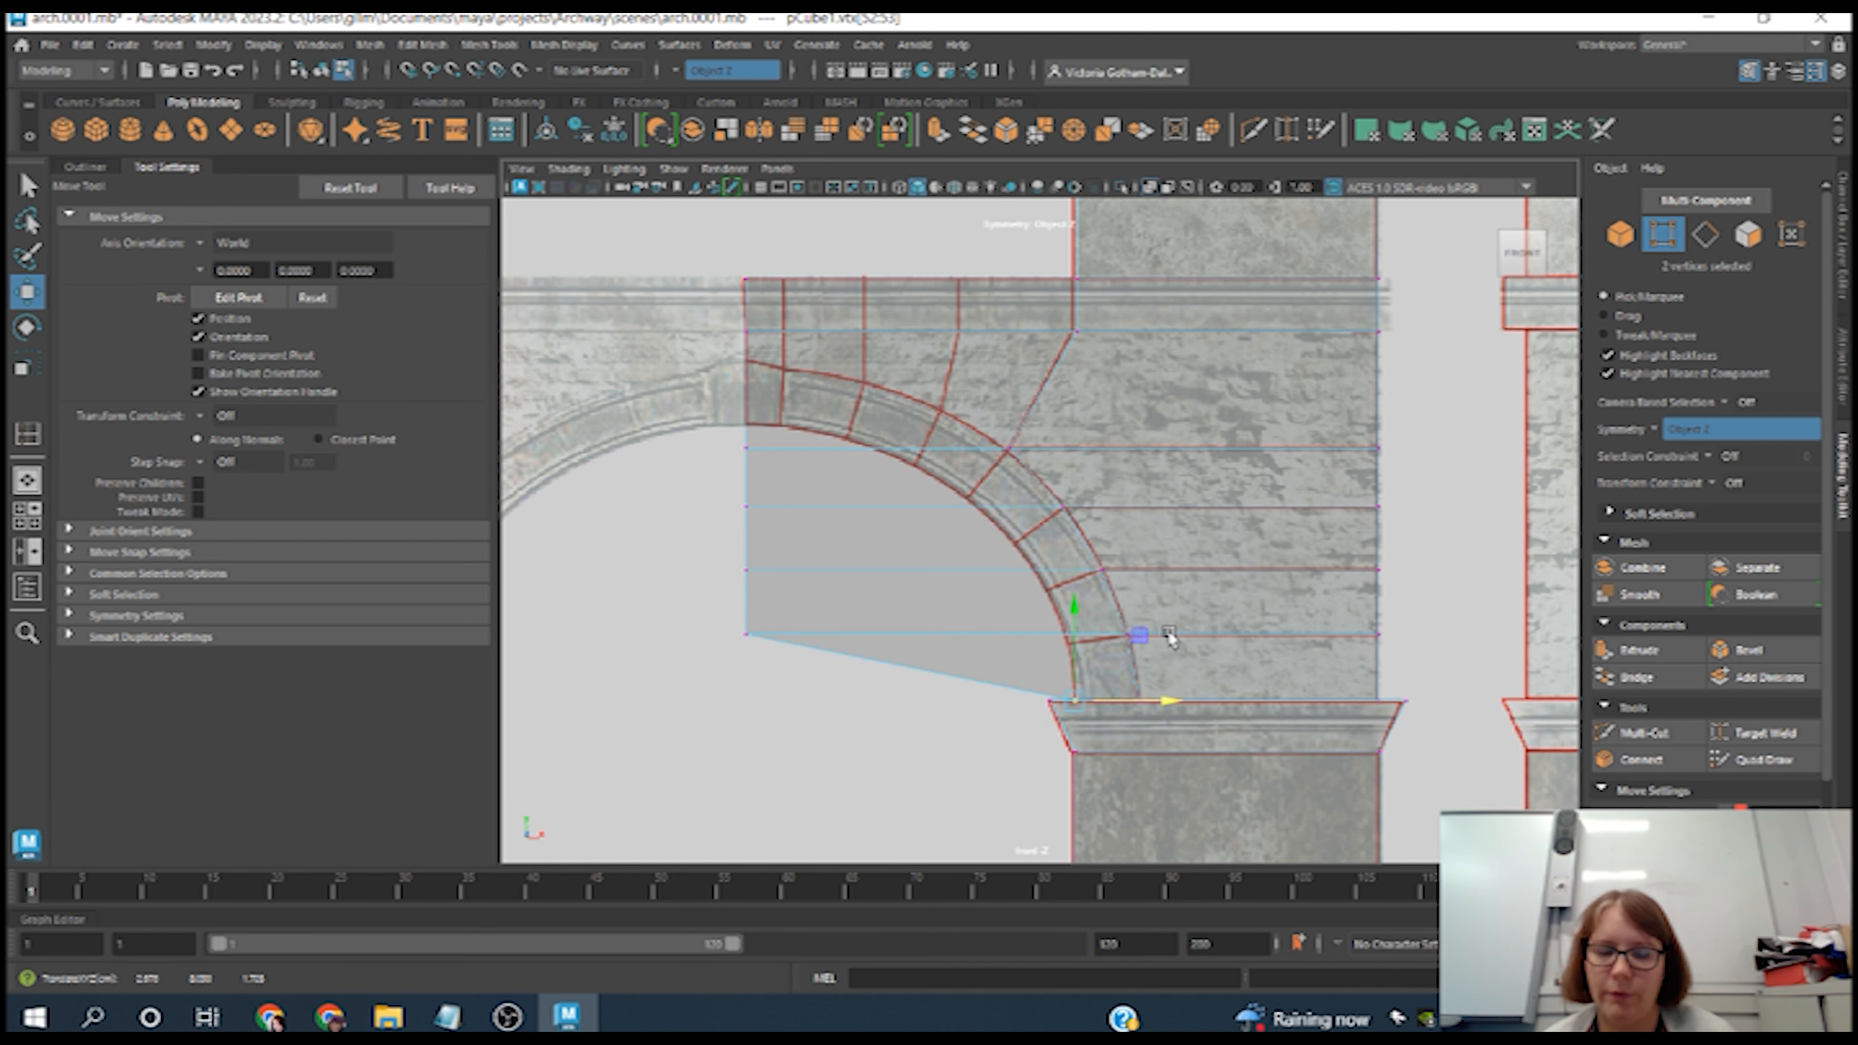
click(760, 635)
drag(833, 635, 1131, 636)
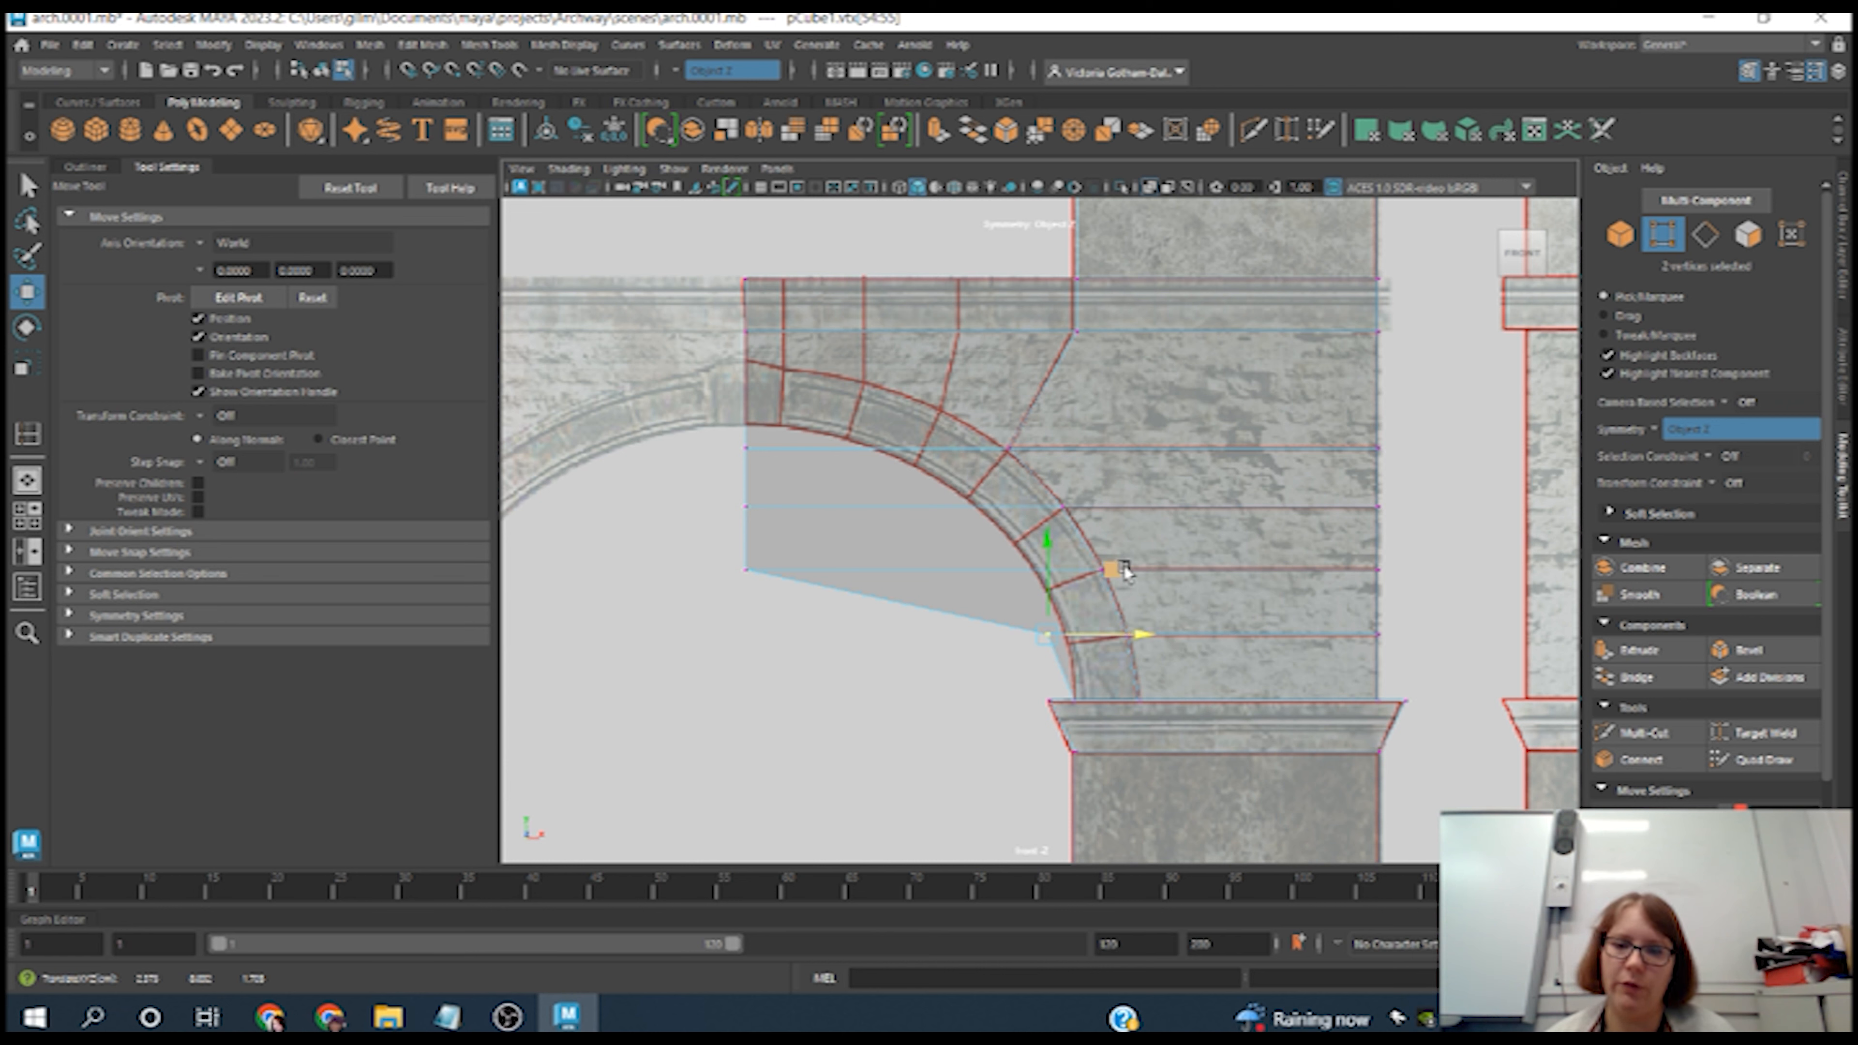
mouse_move(1123, 570)
middle_down()
mouse_move(1144, 580)
mouse_move(1170, 550)
mouse_move(1125, 574)
mouse_move(1146, 582)
middle_up()
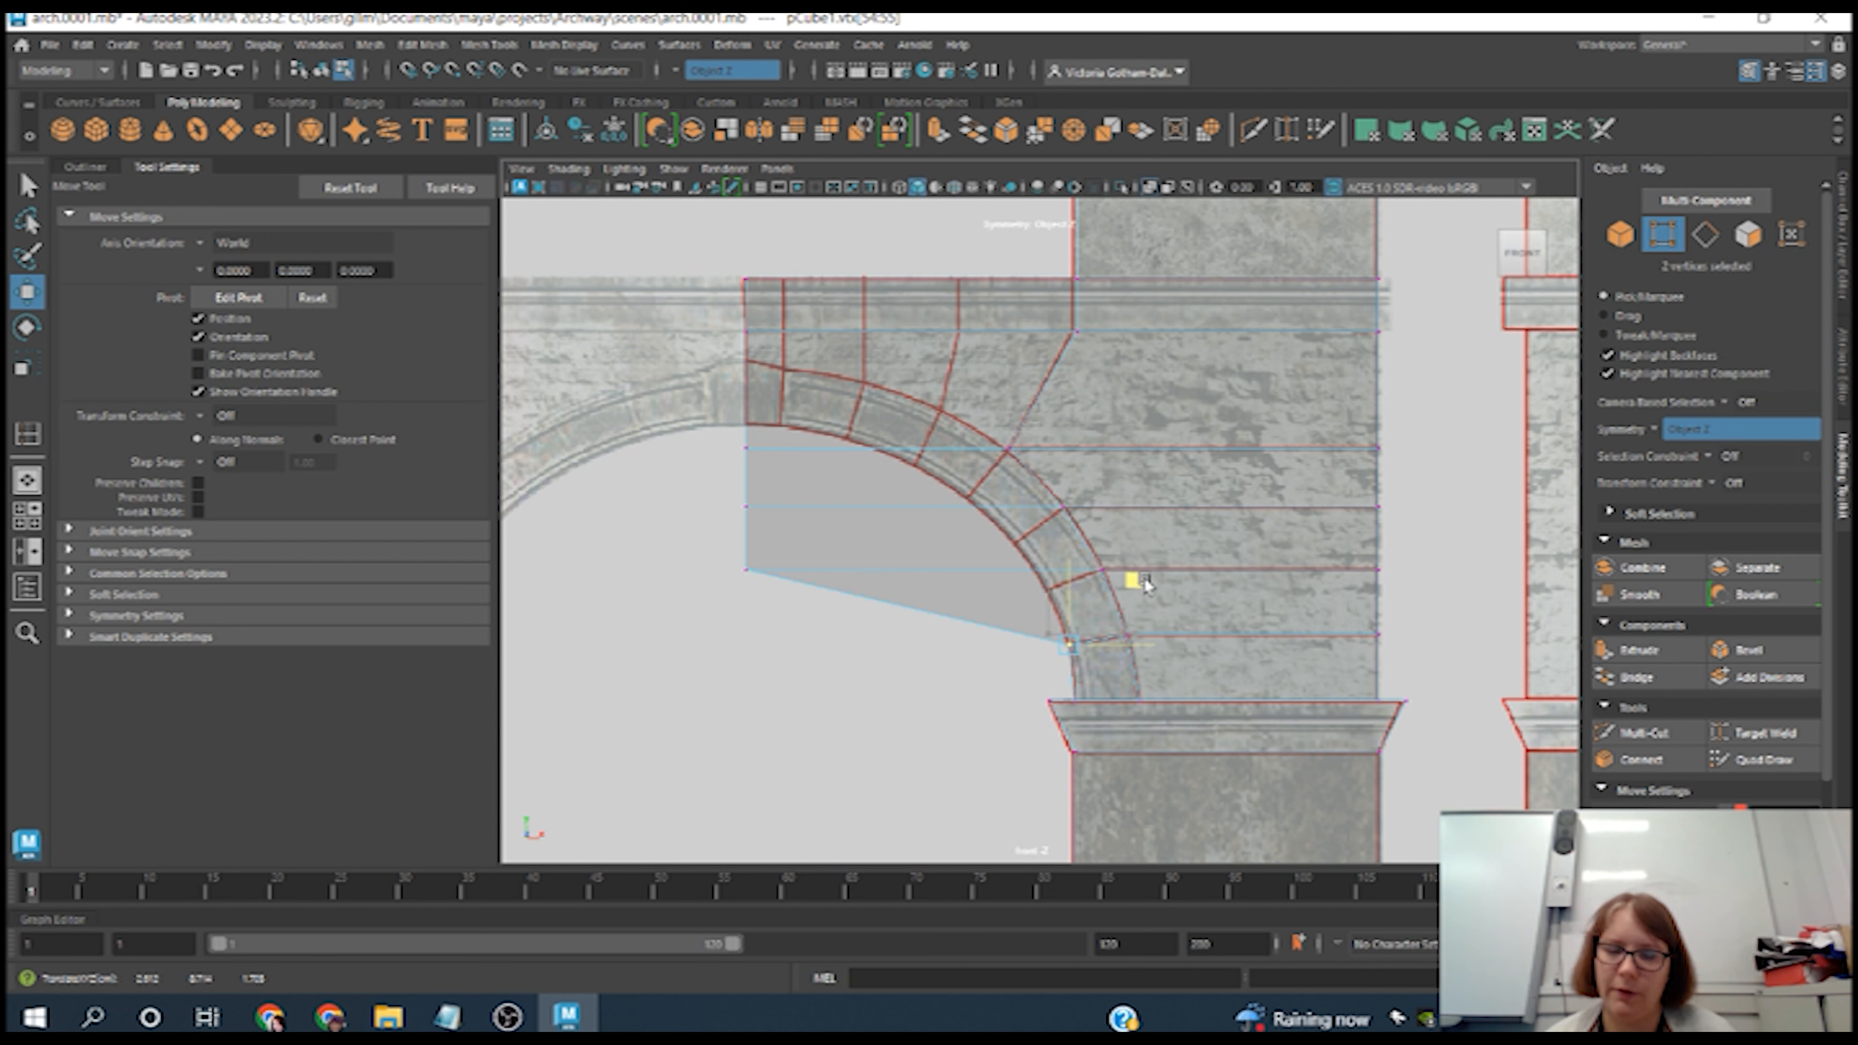
- Place the next two end vertex pairs at successive stone joints on the inner arch curve and raise the following pair to its crown
click(777, 571)
drag(811, 510, 1111, 527)
click(749, 510)
mouse_move(812, 440)
mouse_down()
mouse_move(1073, 497)
mouse_move(1079, 477)
mouse_up()
click(747, 448)
drag(744, 370, 746, 345)
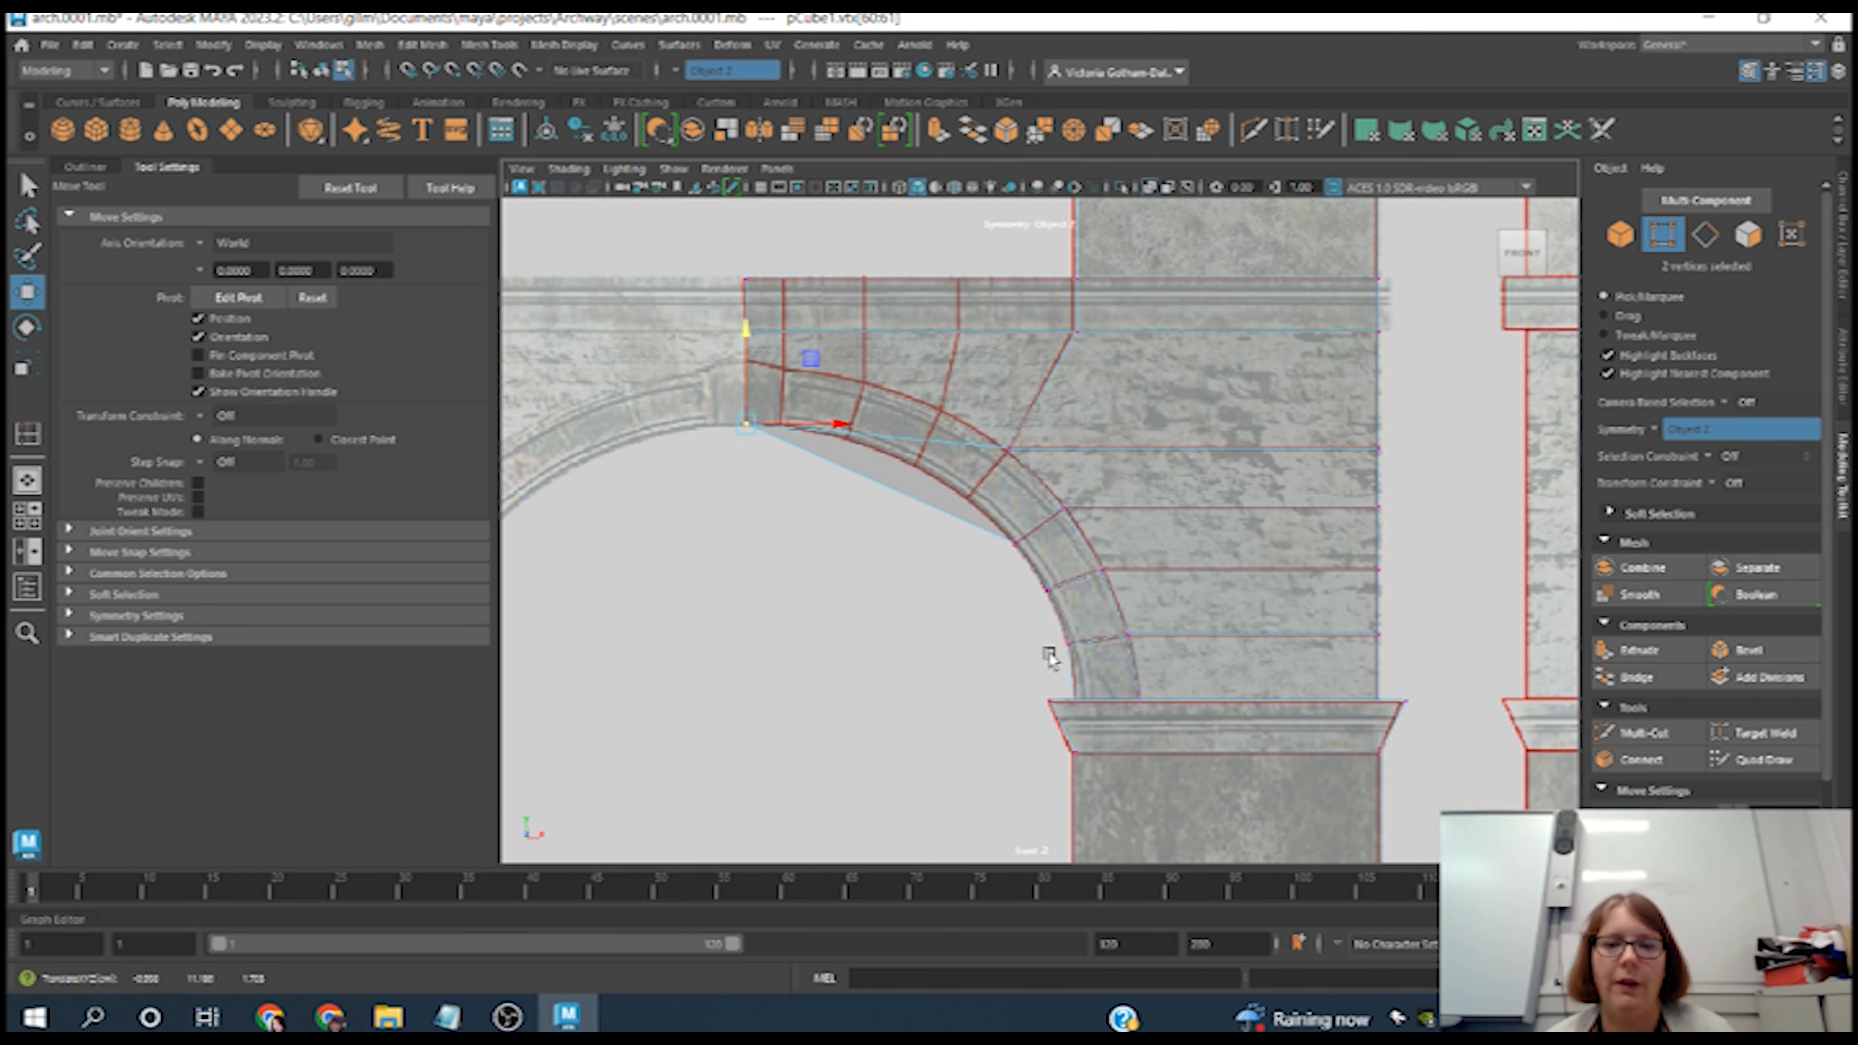